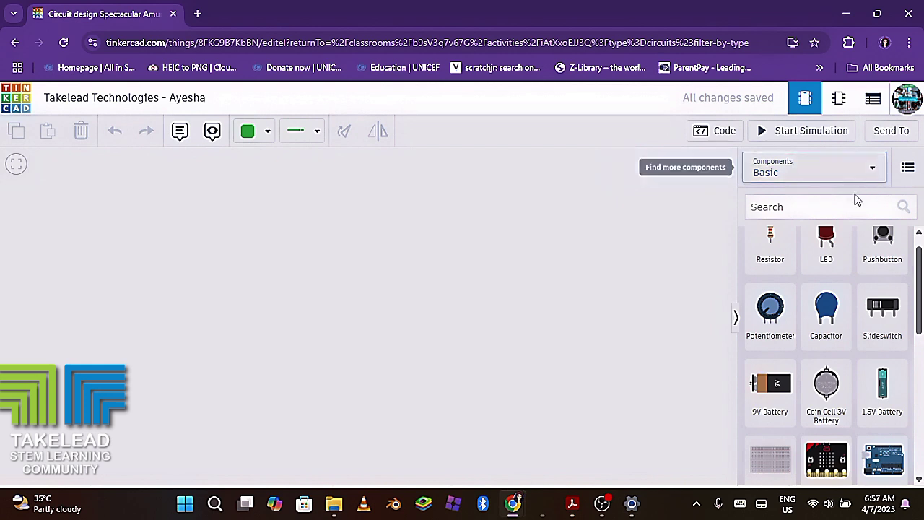
# Add a small breadboard from the Basic components to the middle of the workspace.
pyautogui.moveTo(920, 267); pyautogui.dragTo(920, 249)
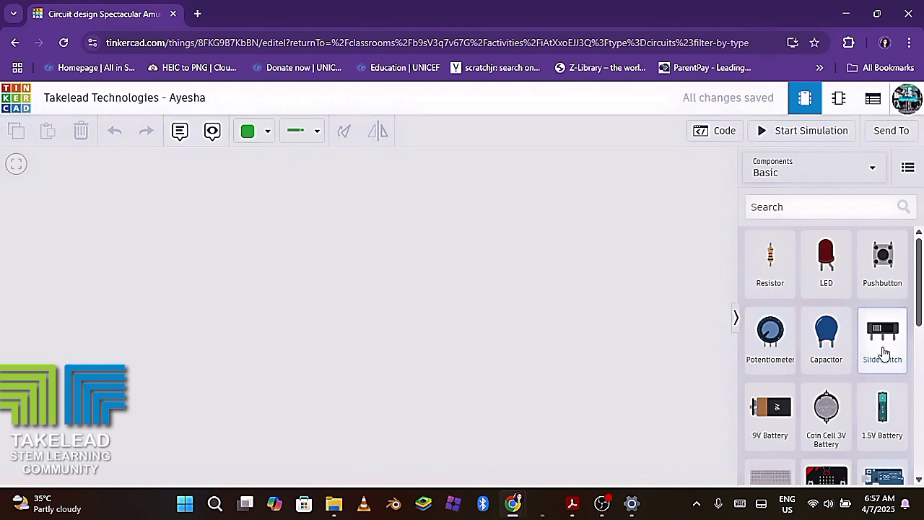
pyautogui.moveTo(920, 314); pyautogui.dragTo(919, 354)
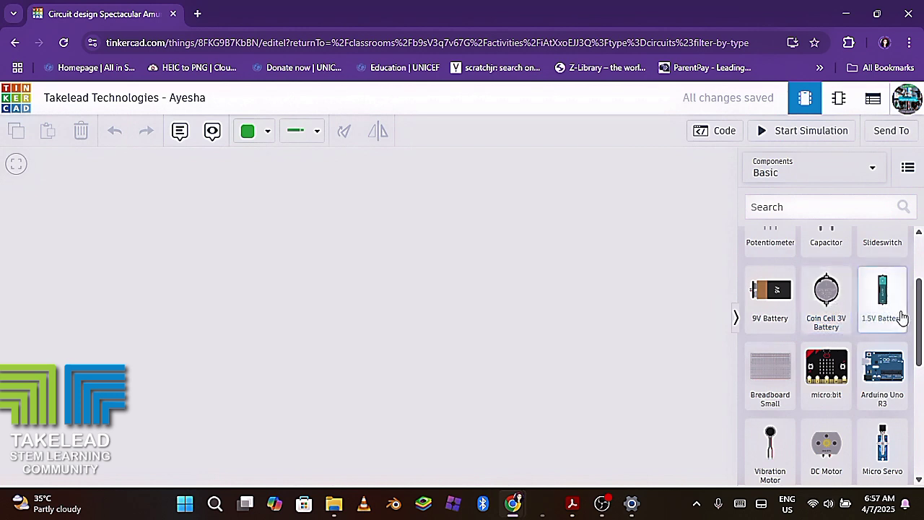
pyautogui.scroll(-1, 920, 325)
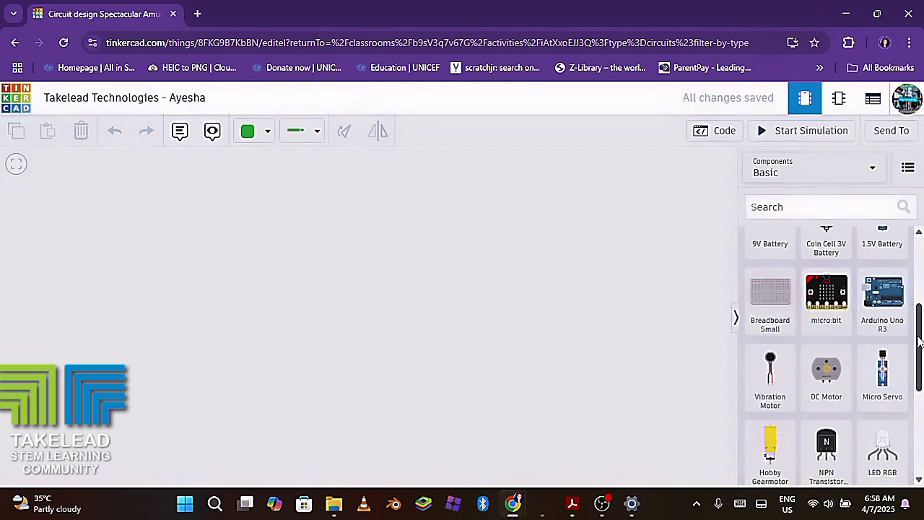
pyautogui.moveTo(920, 340); pyautogui.dragTo(921, 429)
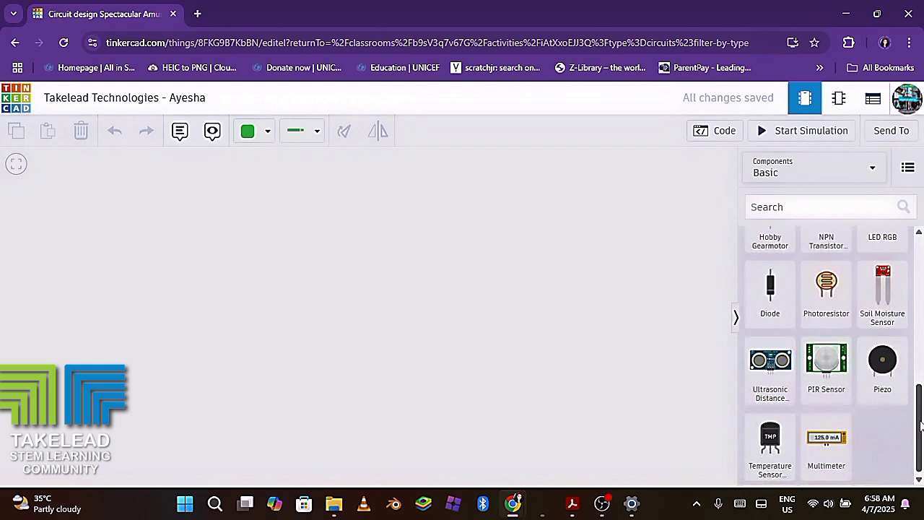
pyautogui.moveTo(920, 413); pyautogui.dragTo(919, 260)
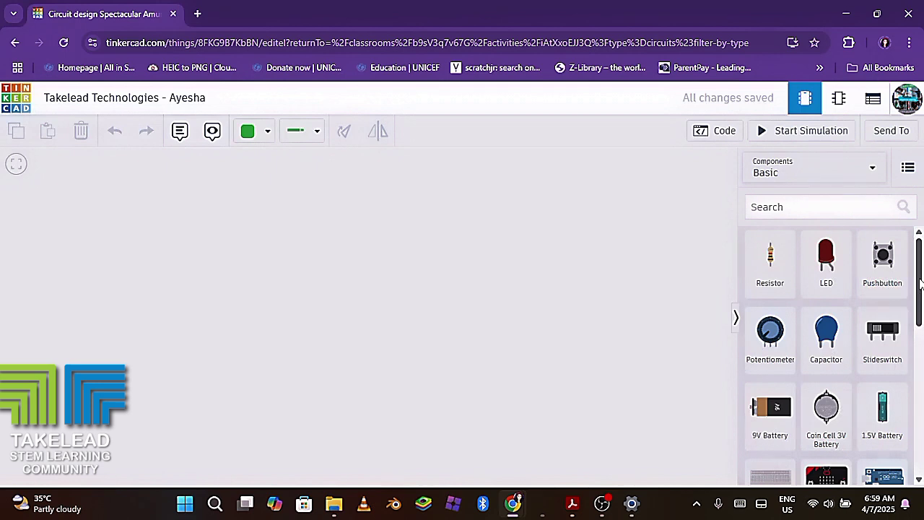
pyautogui.moveTo(920, 283); pyautogui.dragTo(919, 342)
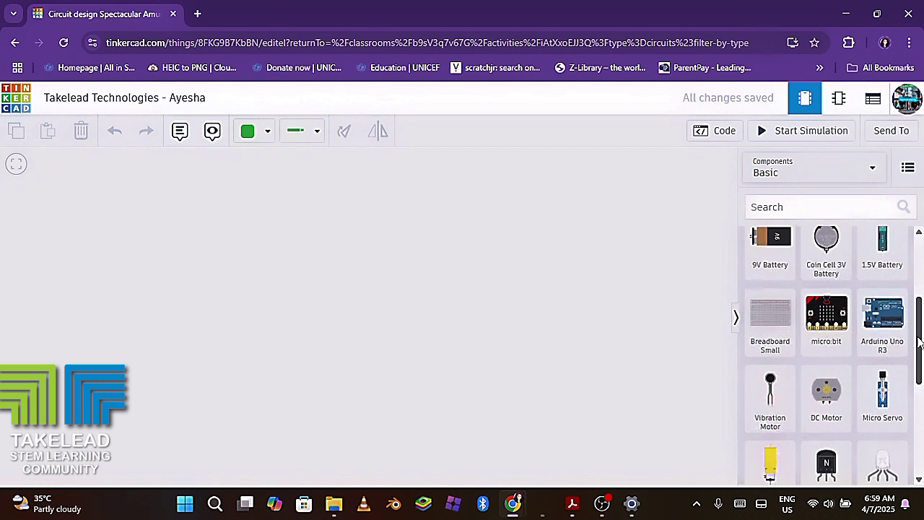
pyautogui.click(775, 327)
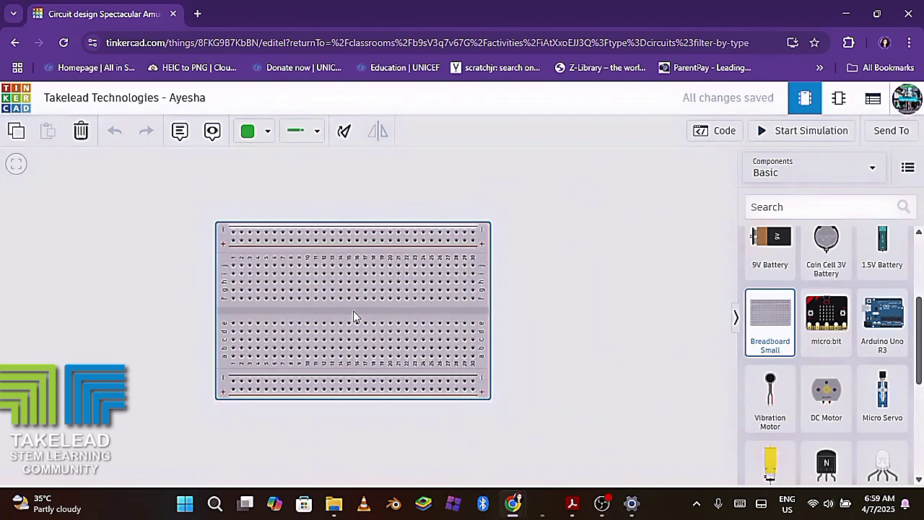
pyautogui.click(353, 316)
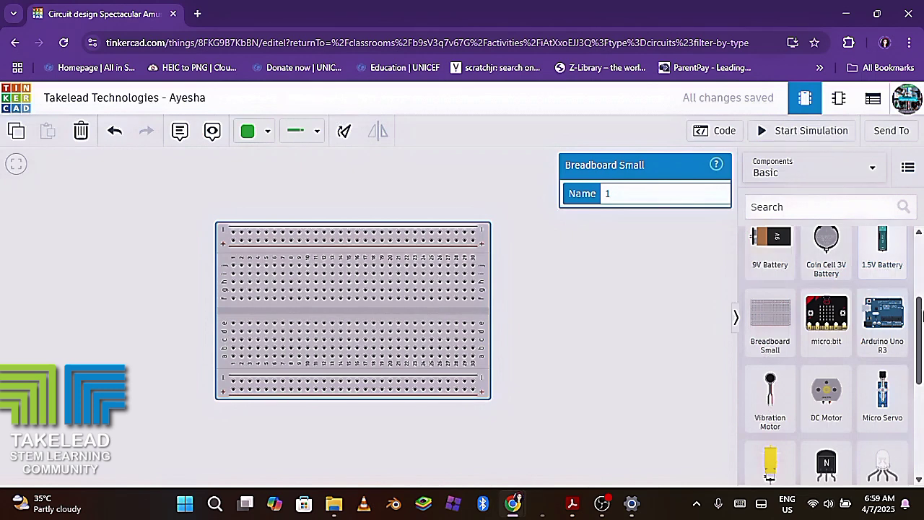
# Place an LED on the breadboard with its legs in row d, columns 17 and 18, and set its color to Blue.
pyautogui.moveTo(923, 315); pyautogui.dragTo(922, 264)
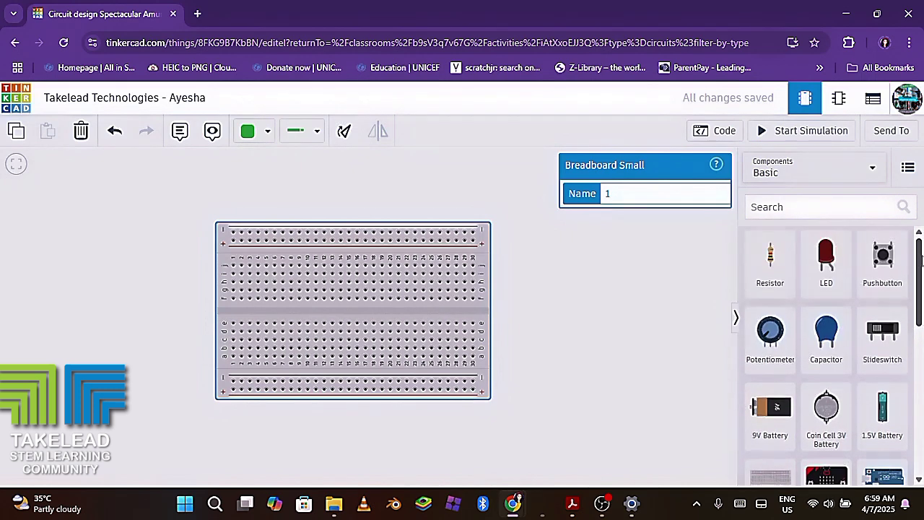
pyautogui.click(827, 253)
pyautogui.moveTo(827, 253); pyautogui.dragTo(575, 208)
pyautogui.moveTo(583, 199); pyautogui.dragTo(369, 338)
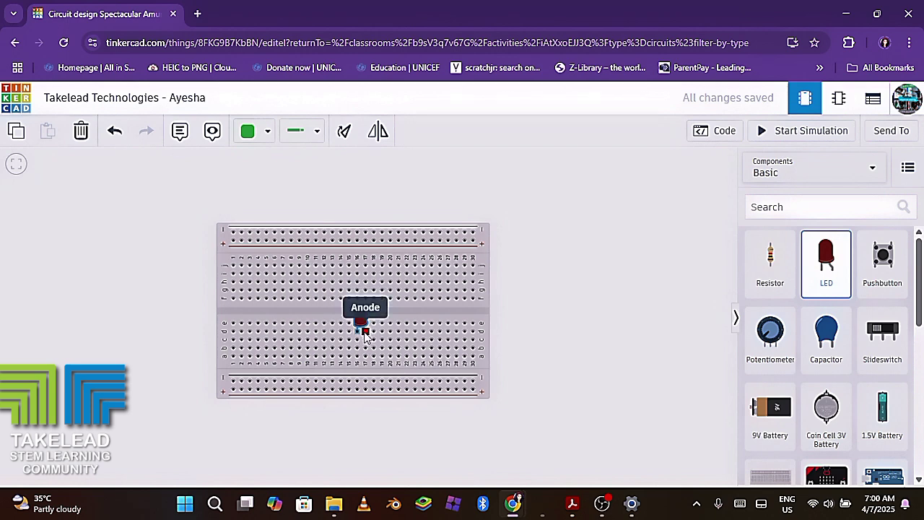
pyautogui.moveTo(364, 334)
pyautogui.mouseDown()
pyautogui.moveTo(373, 344)
pyautogui.moveTo(373, 334)
pyautogui.mouseUp()
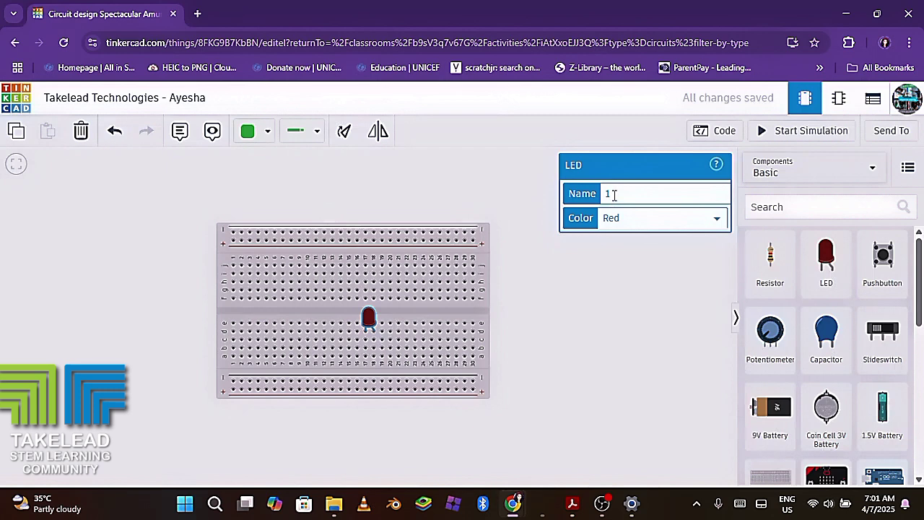
pyautogui.click(715, 220)
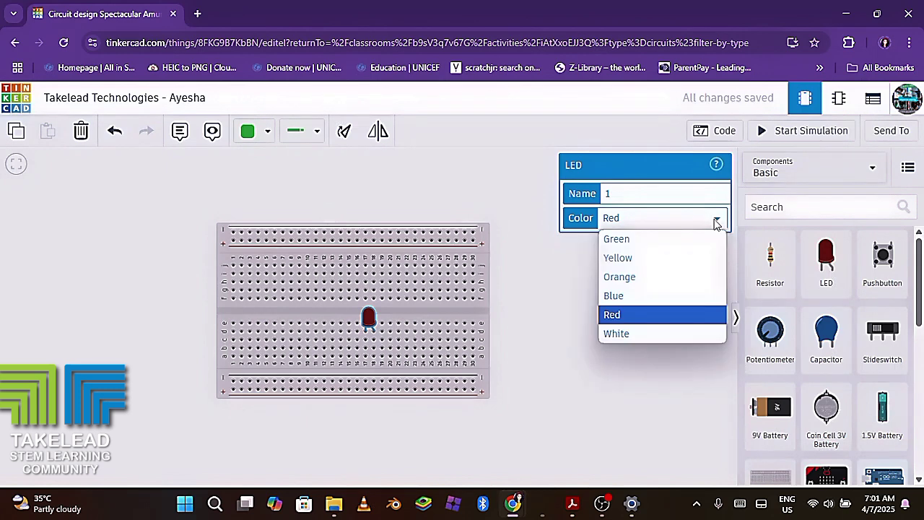
pyautogui.click(648, 298)
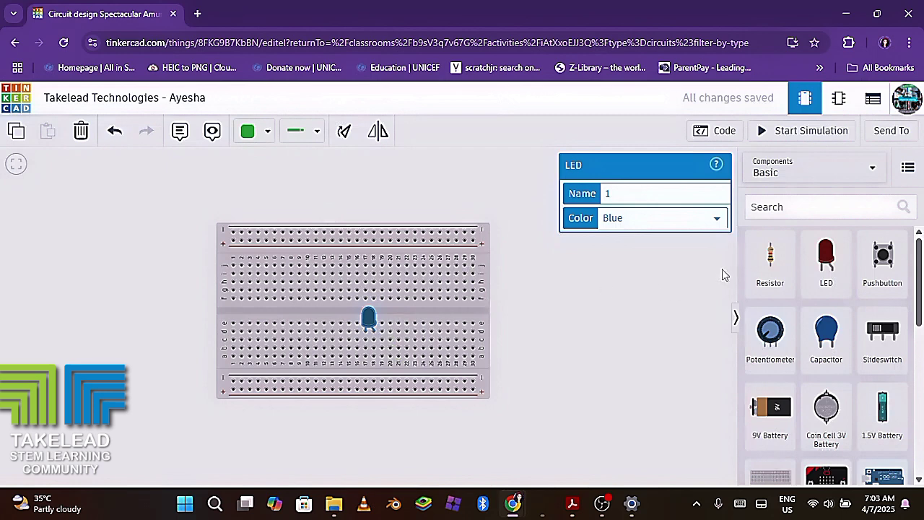
# Place a resistor vertically in breadboard column 18, below the LED's anode.
pyautogui.click(765, 268)
pyautogui.moveTo(765, 269); pyautogui.dragTo(374, 360)
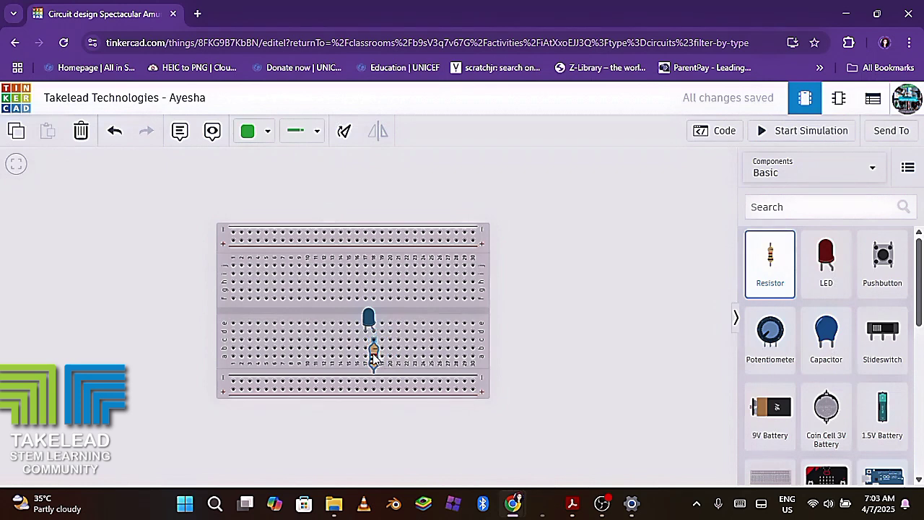
pyautogui.moveTo(374, 358)
pyautogui.mouseDown()
pyautogui.moveTo(373, 349)
pyautogui.moveTo(379, 357)
pyautogui.mouseUp()
pyautogui.click(374, 357)
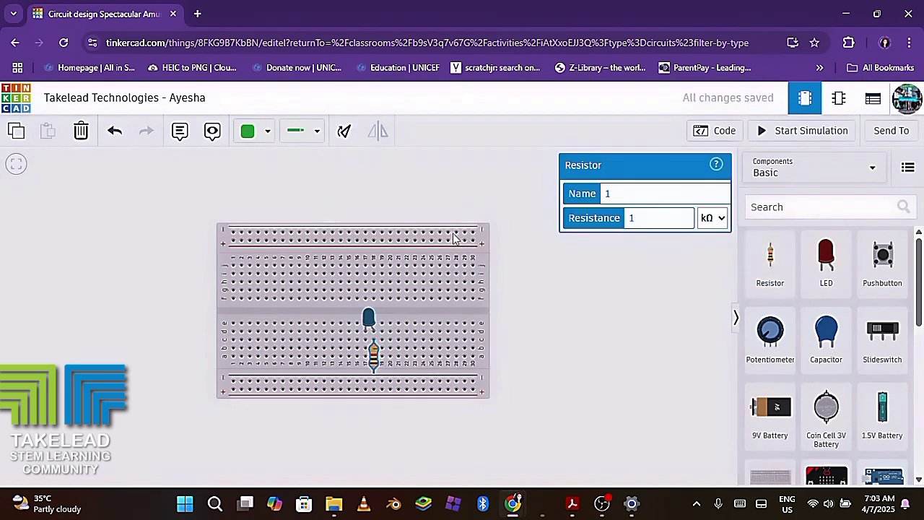
# Rotate the resistor to horizontal and move it to row c so it spans columns 18 to 22.
pyautogui.click(344, 132)
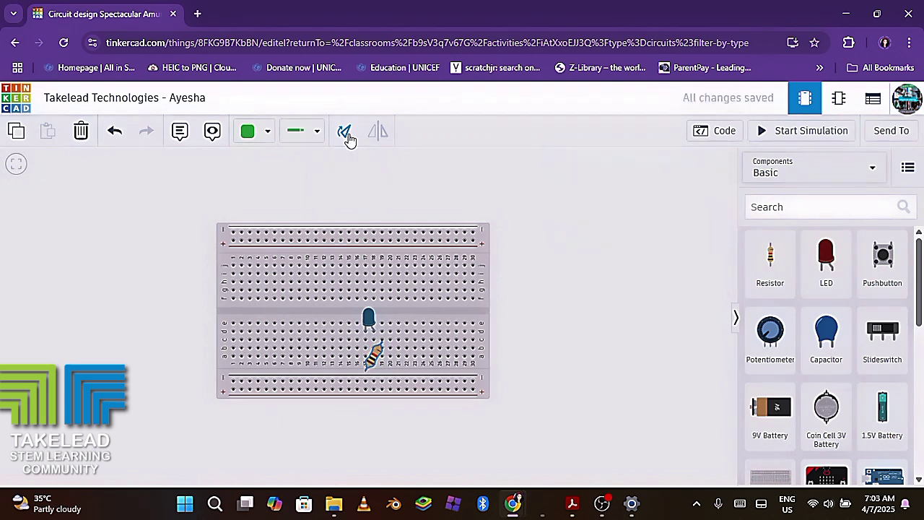
pyautogui.click(346, 135)
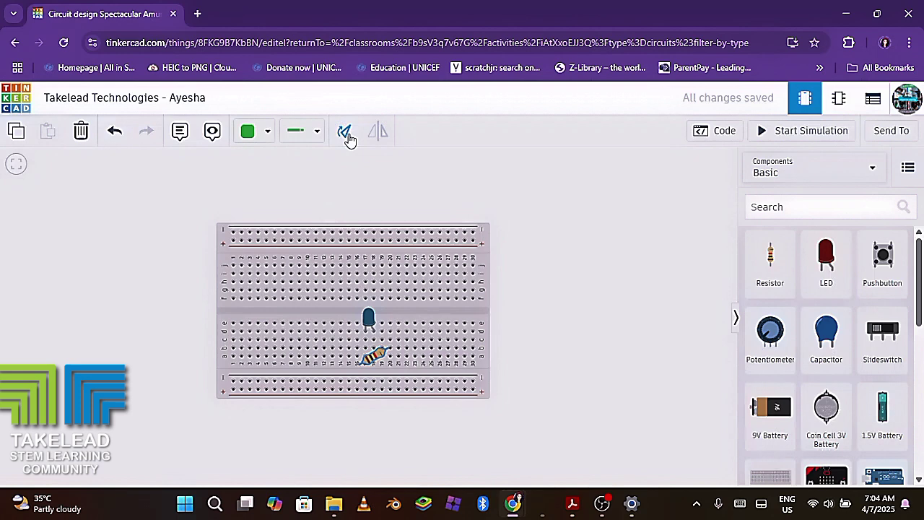
pyautogui.click(346, 134)
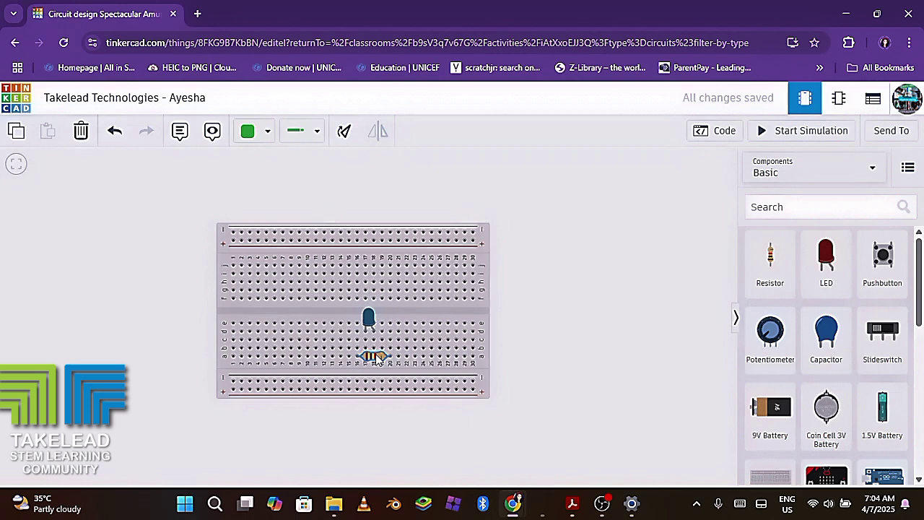
pyautogui.moveTo(375, 354); pyautogui.dragTo(391, 339)
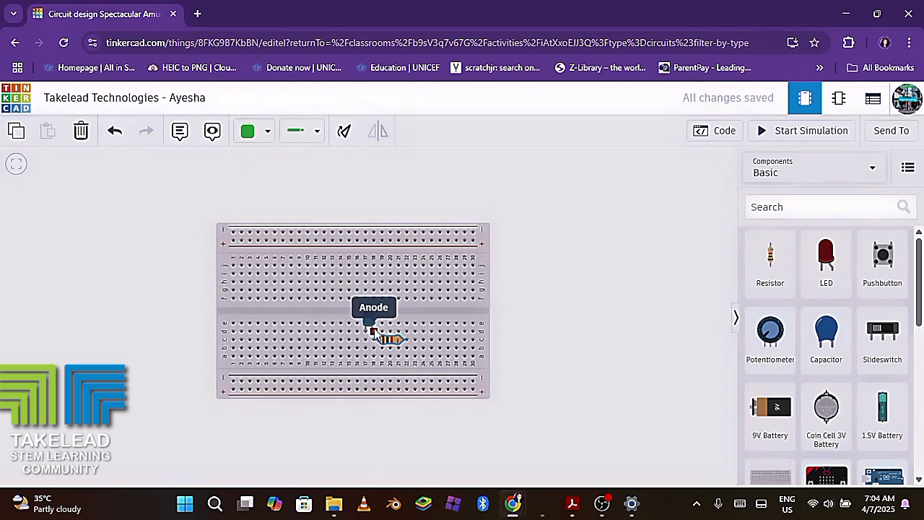
pyautogui.click(373, 332)
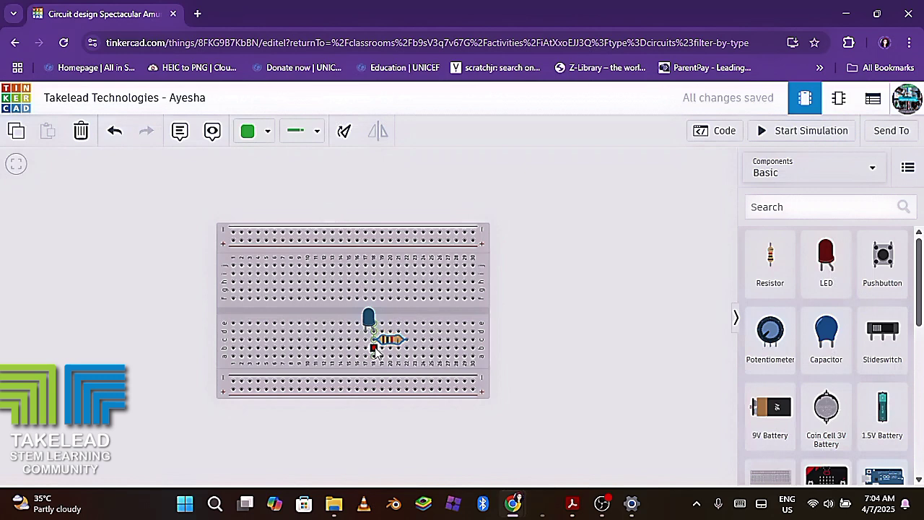
pyautogui.press('Escape')
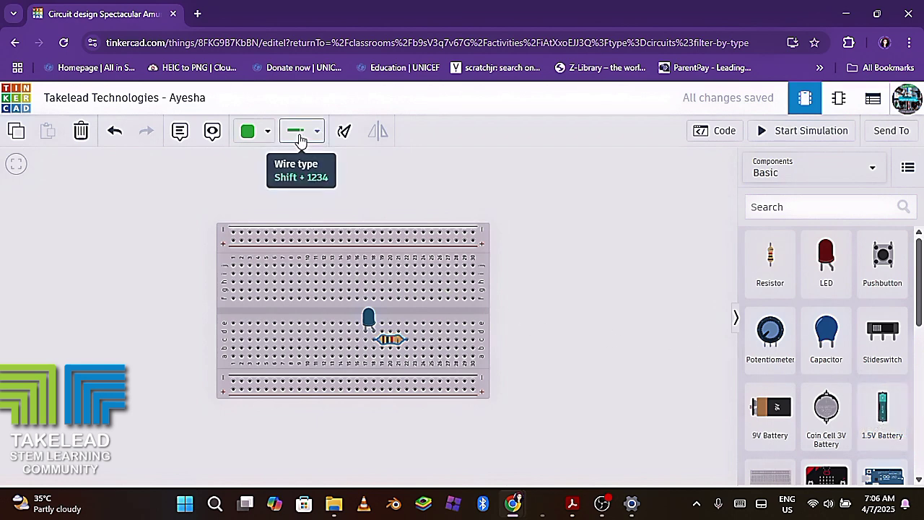
# Set the wire type to Normal and the wire color to Red.
pyautogui.click(317, 135)
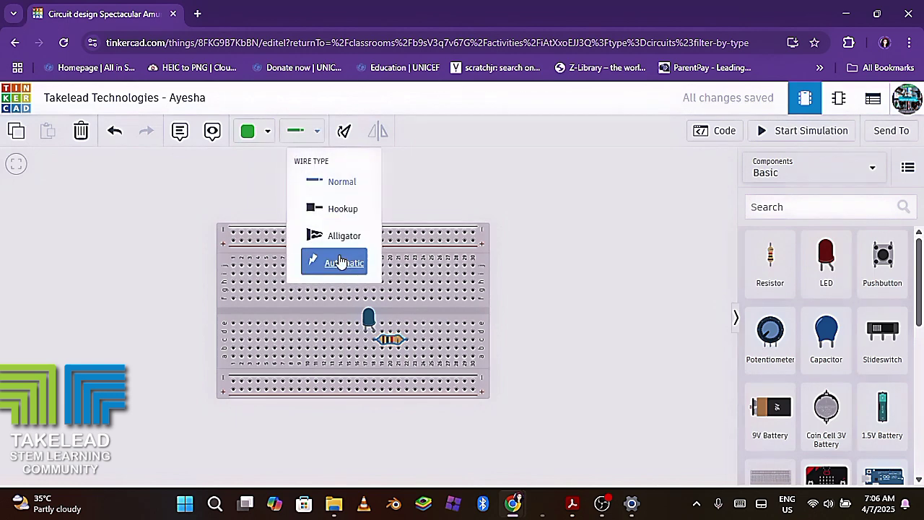
pyautogui.click(341, 183)
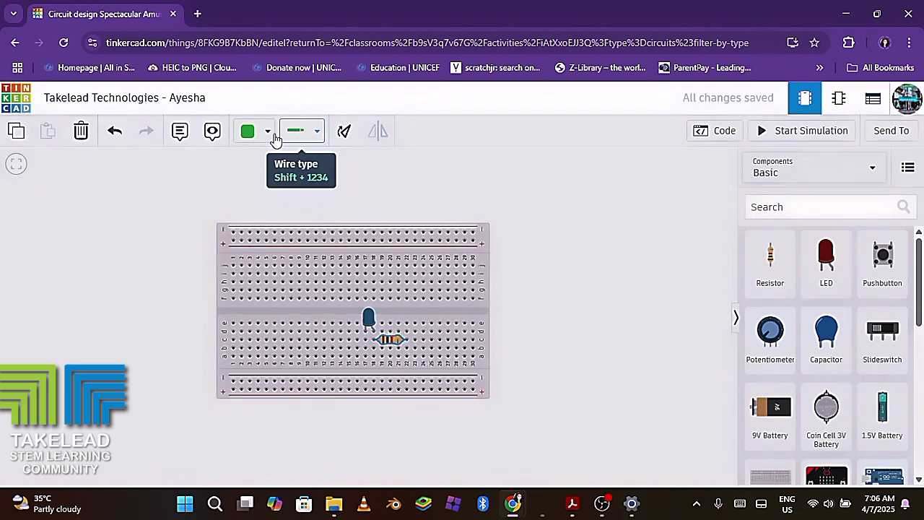
pyautogui.click(268, 139)
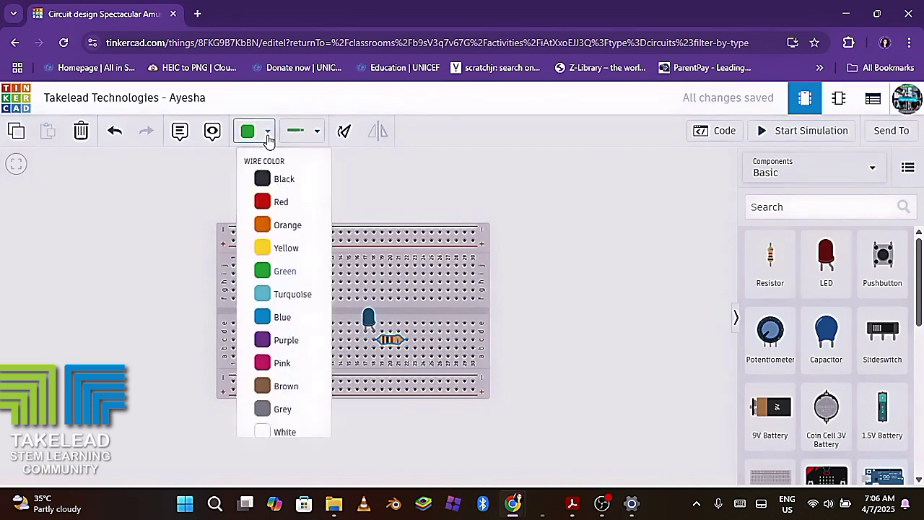
pyautogui.click(267, 201)
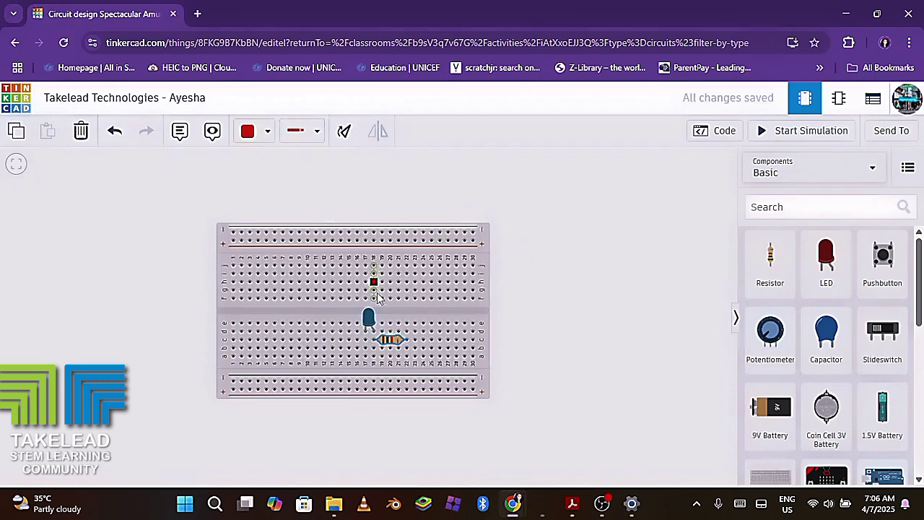
# Draw a wire from hole b22 to the lower positive rail and shift its upper end to hole b23.
pyautogui.click(407, 350)
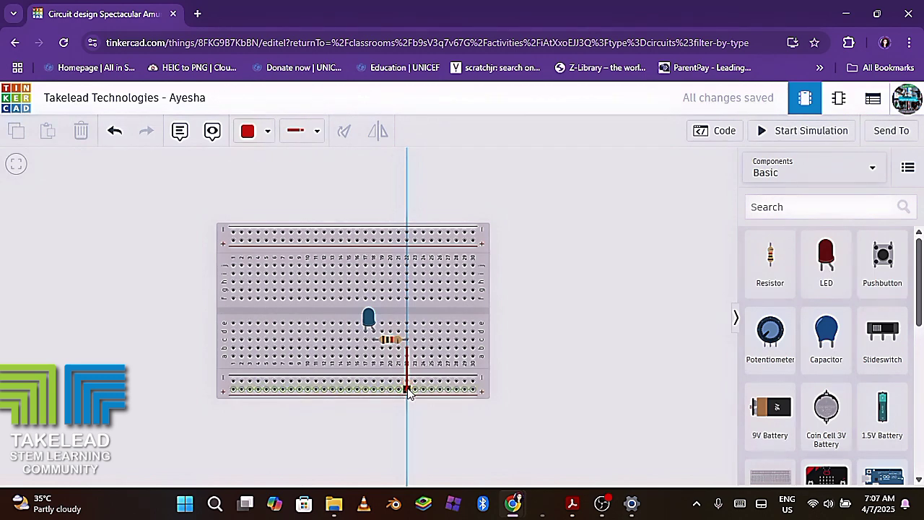
pyautogui.click(407, 390)
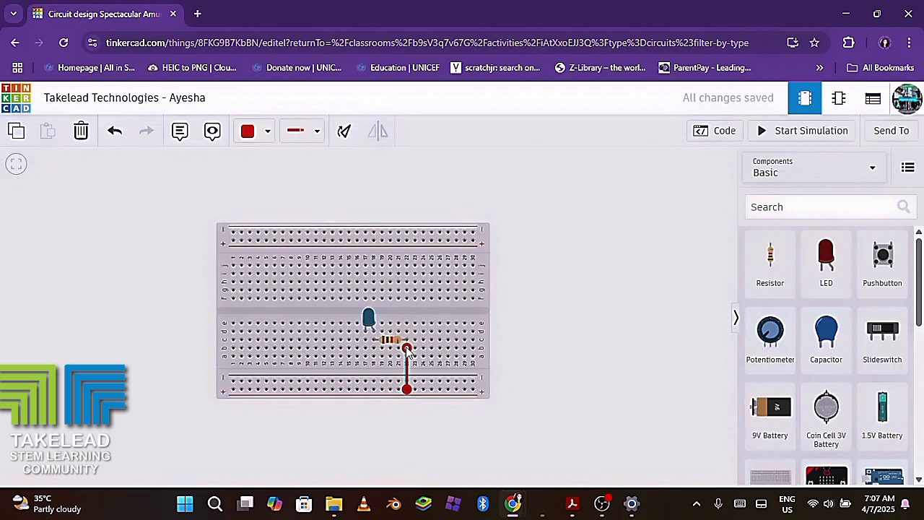
pyautogui.moveTo(408, 351)
pyautogui.mouseDown()
pyautogui.moveTo(446, 359)
pyautogui.moveTo(467, 336)
pyautogui.moveTo(467, 264)
pyautogui.moveTo(409, 352)
pyautogui.mouseUp()
pyautogui.moveTo(408, 352); pyautogui.dragTo(416, 353)
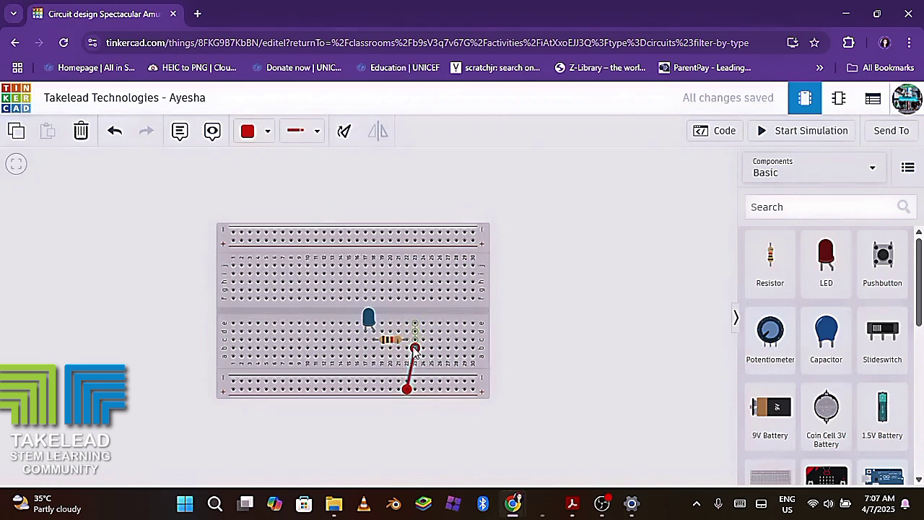
# Delete the red wire between hole b23 and the lower positive rail.
pyautogui.click(415, 349)
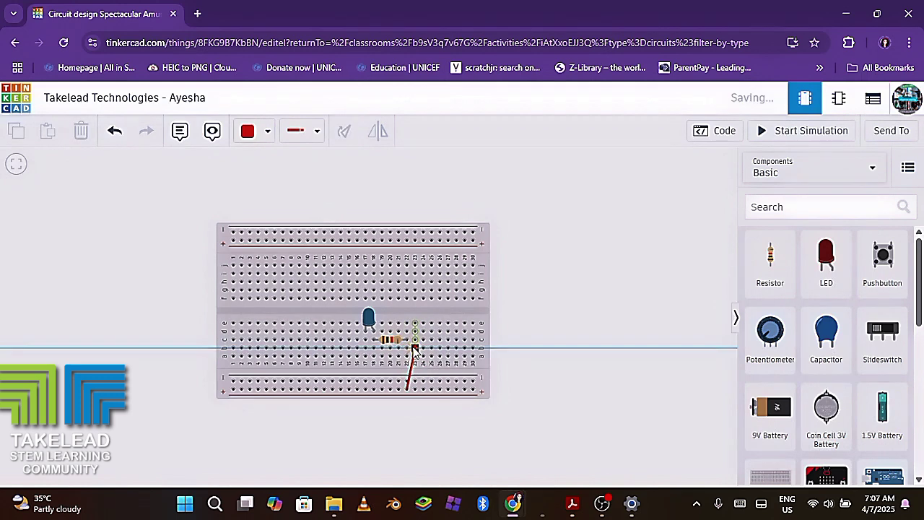
pyautogui.click(407, 388)
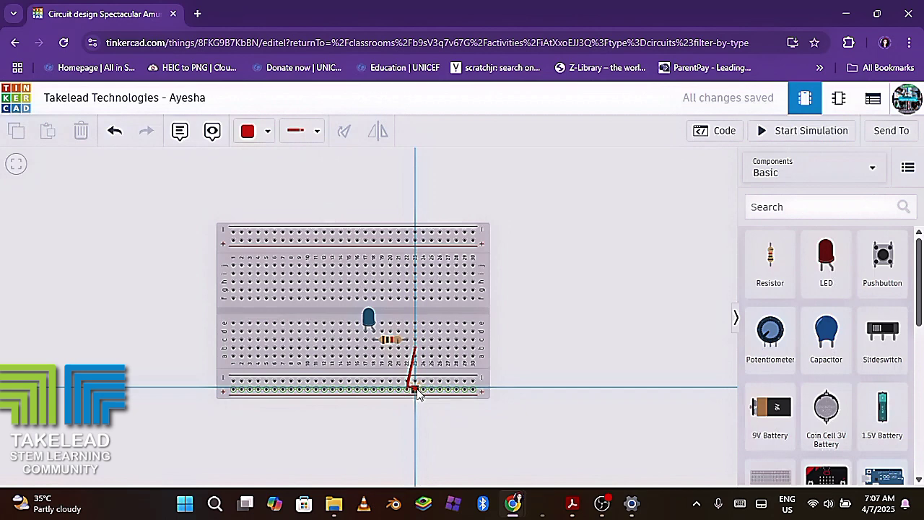
pyautogui.click(417, 390)
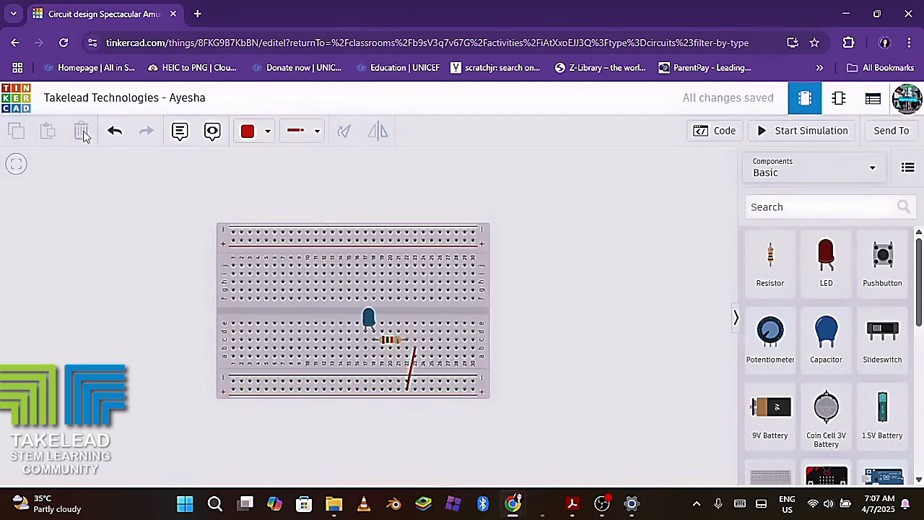
pyautogui.click(411, 375)
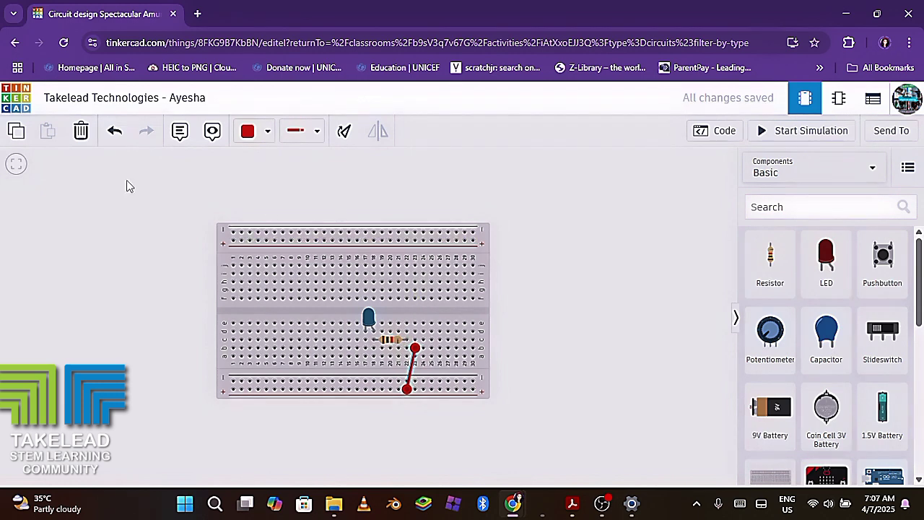
pyautogui.click(81, 132)
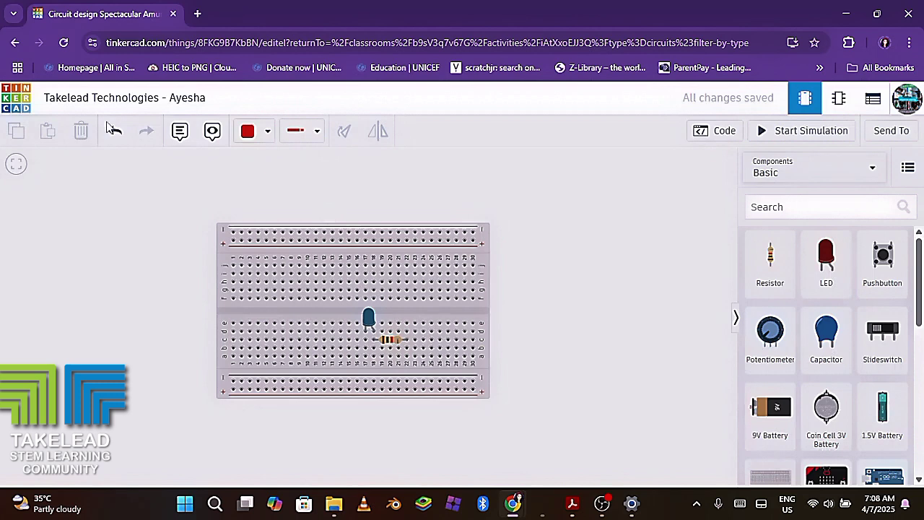
# Choose the Normal wire type and draw a red wire from hole b22 to the lower positive rail near column 24.
pyautogui.click(292, 136)
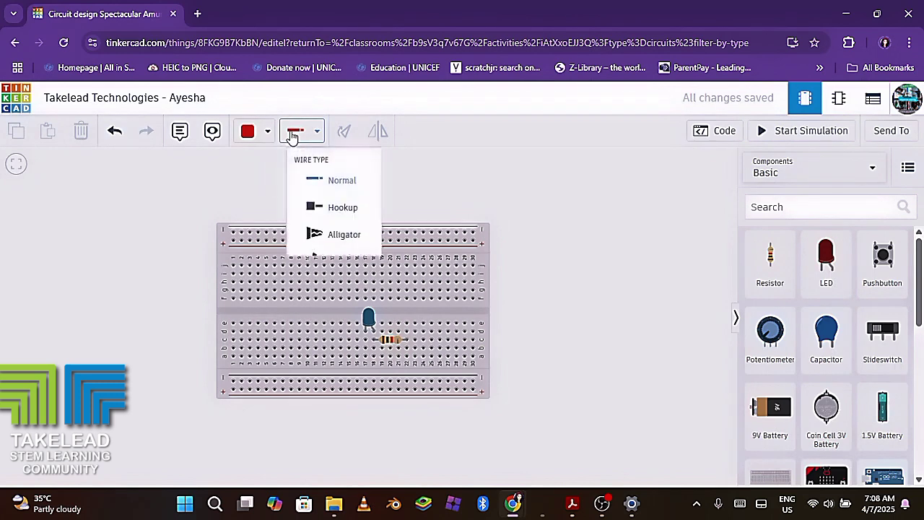
pyautogui.click(333, 184)
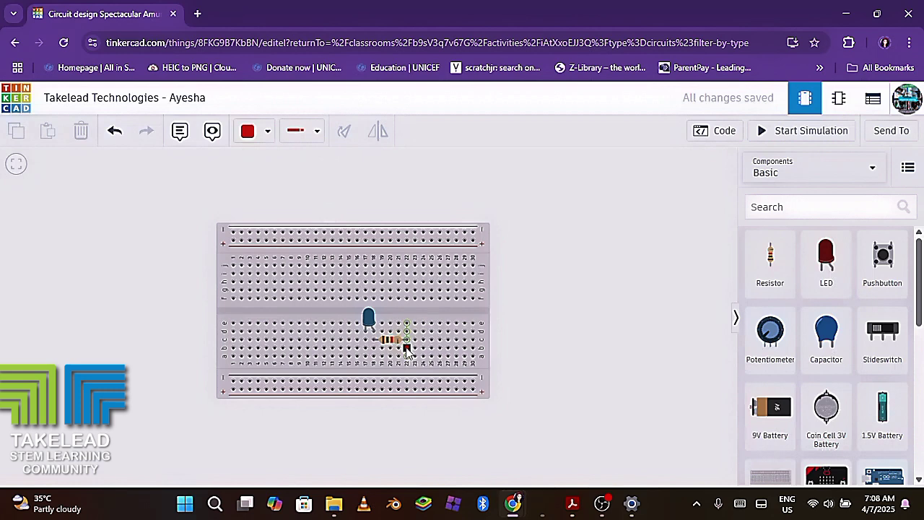
pyautogui.click(407, 349)
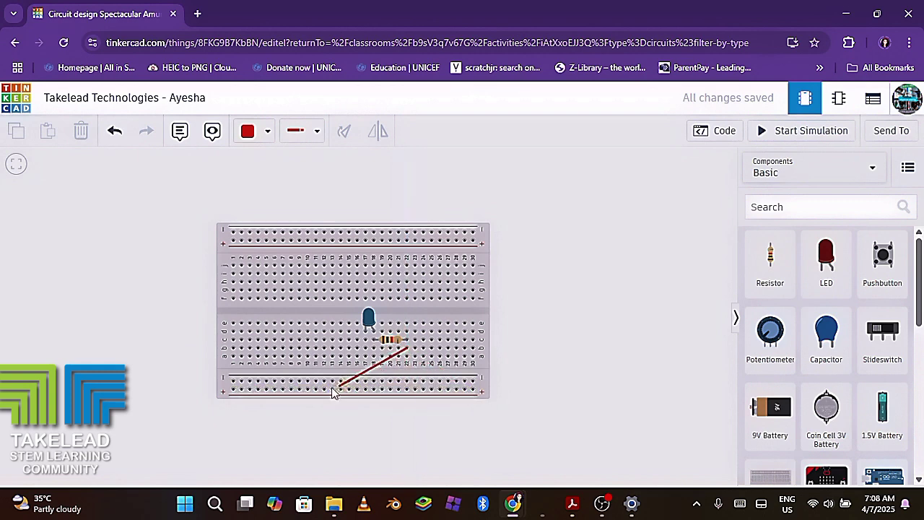
pyautogui.click(254, 392)
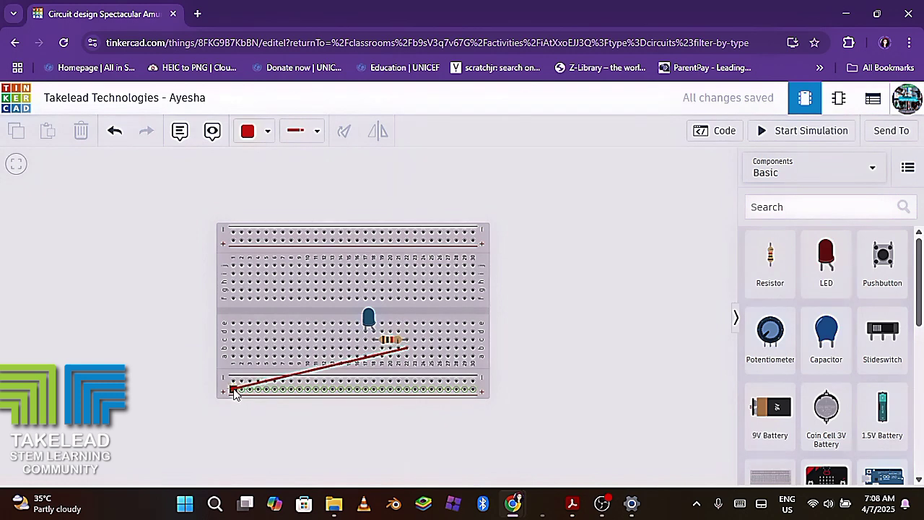
pyautogui.click(421, 389)
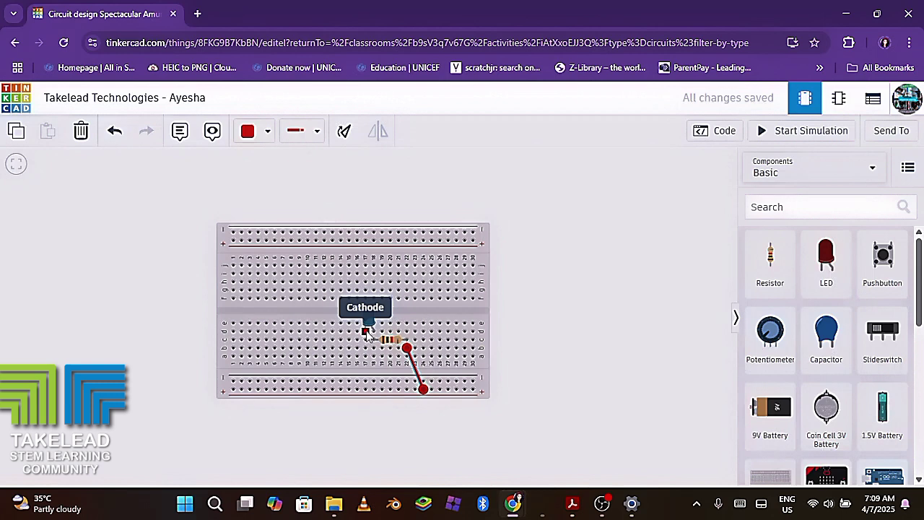
# Set the wire color to Black and the type to Normal, and draw a wire from hole c17 straight to the lower negative rail.
pyautogui.click(318, 133)
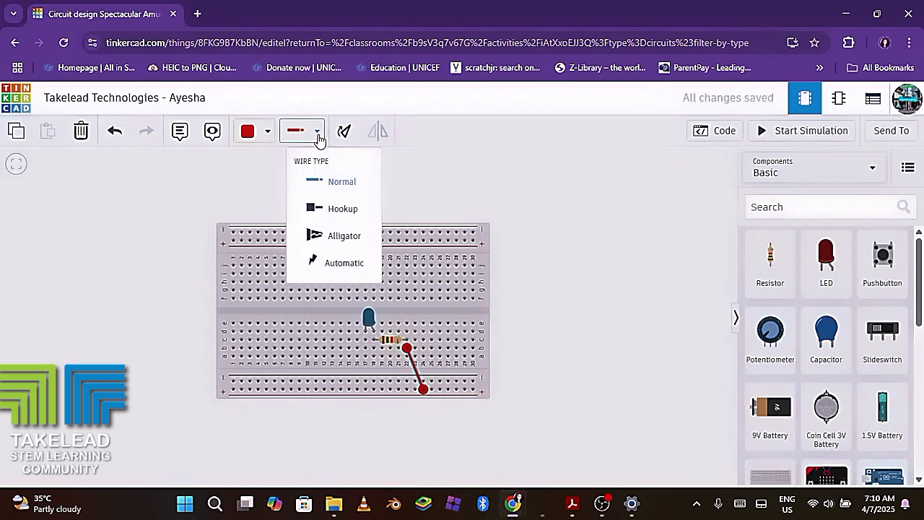
pyautogui.click(268, 136)
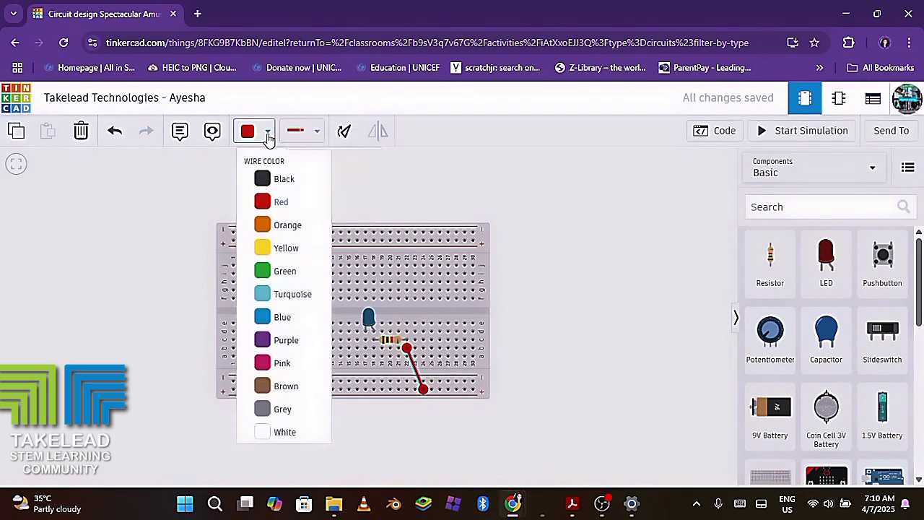
pyautogui.click(277, 178)
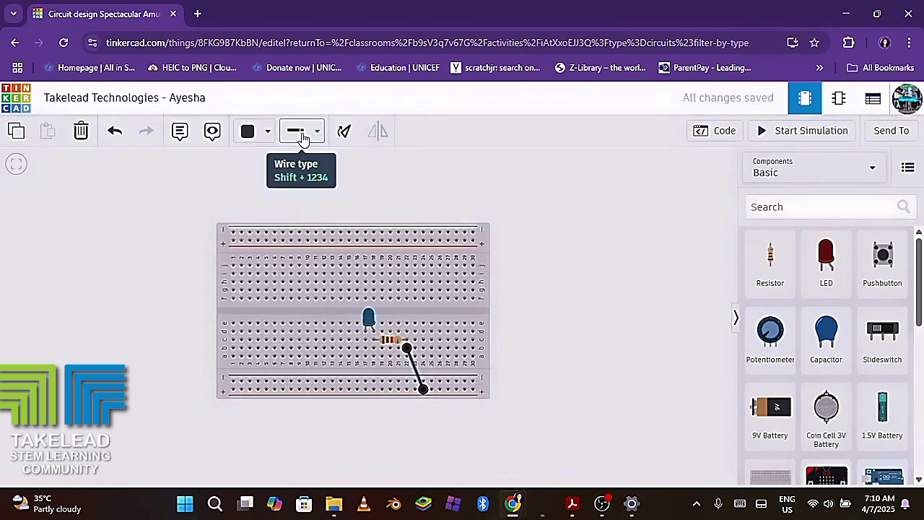
pyautogui.click(303, 140)
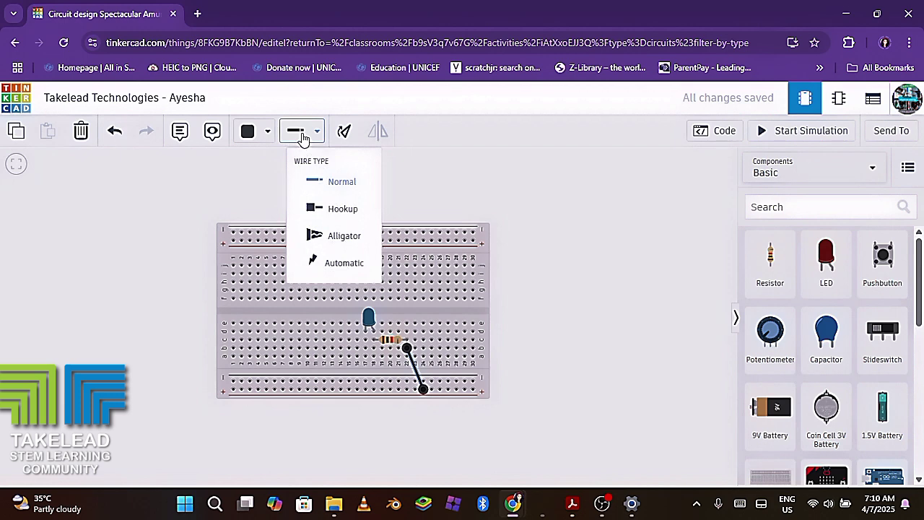
pyautogui.click(325, 182)
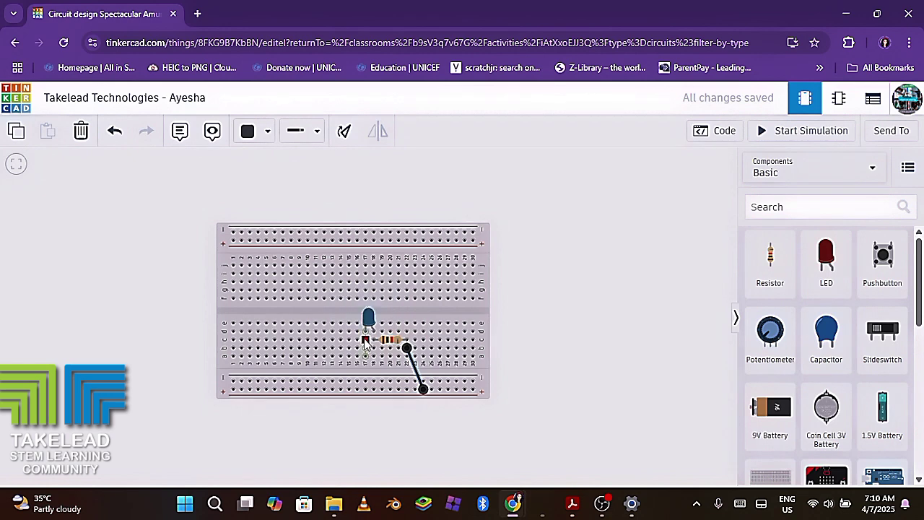
pyautogui.click(366, 340)
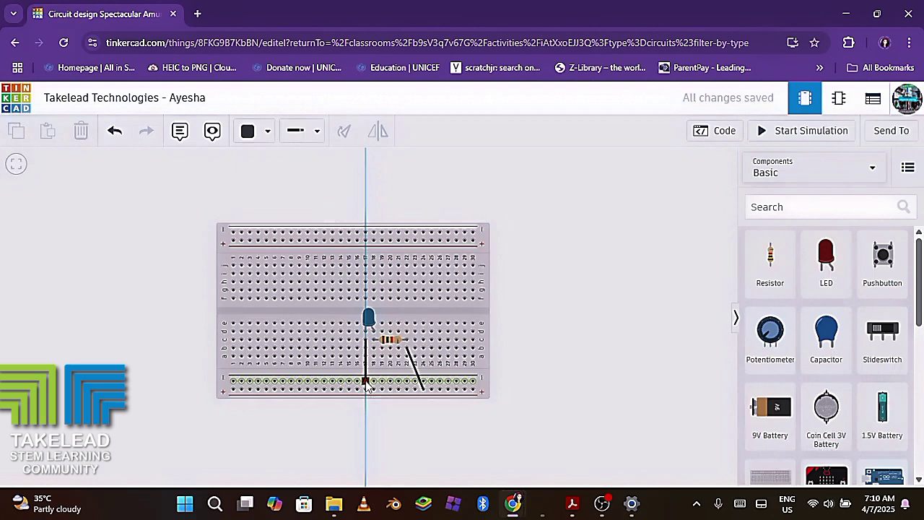
pyautogui.click(366, 382)
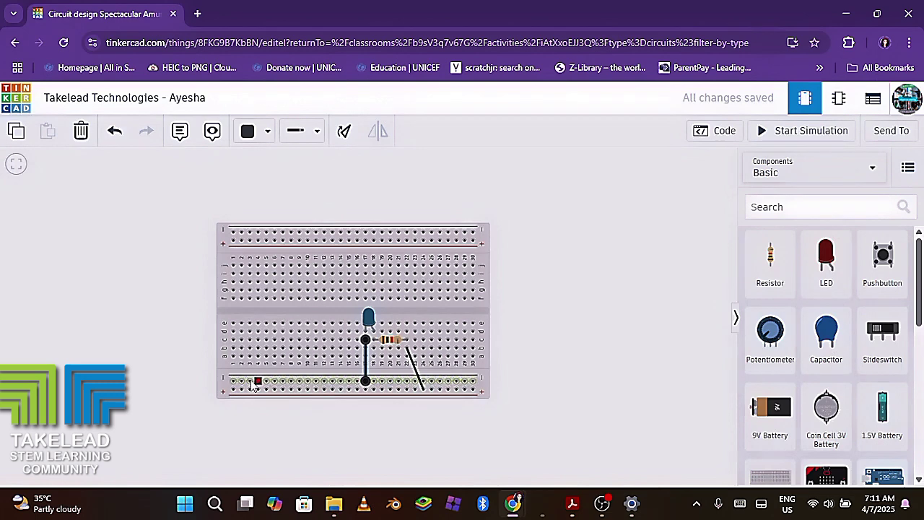
# Recolor the wire between hole b22 and the lower positive rail to Red.
pyautogui.click(410, 356)
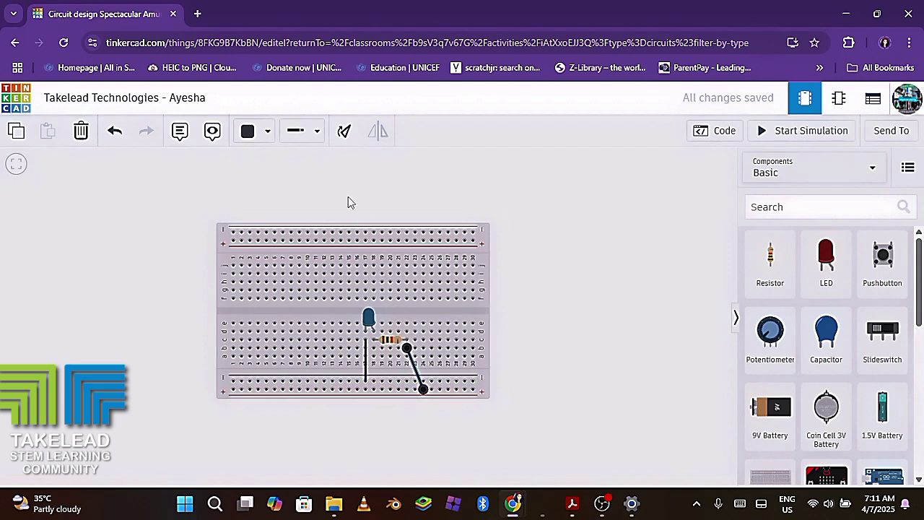
pyautogui.click(268, 133)
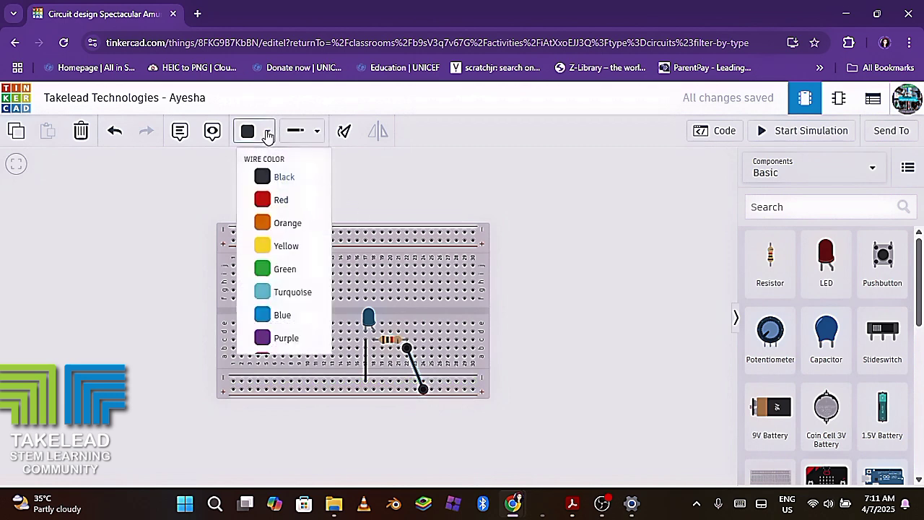
pyautogui.click(277, 201)
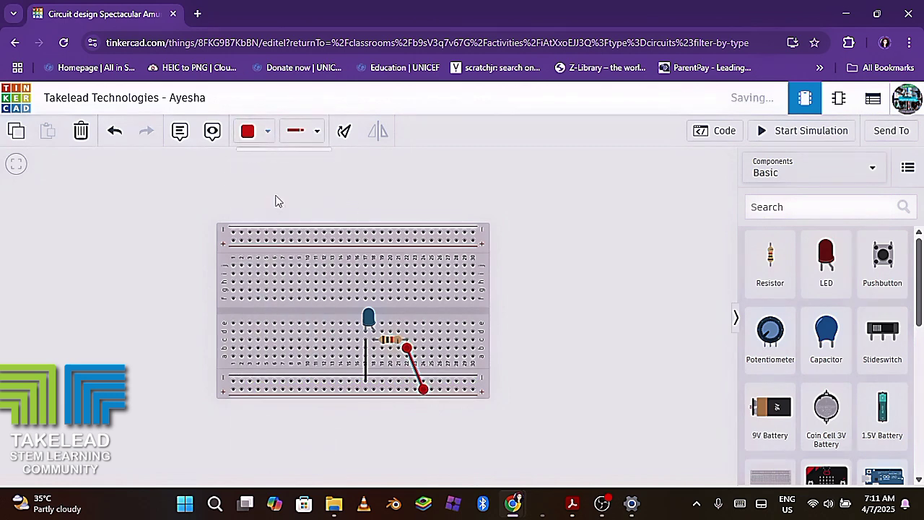
pyautogui.click(430, 216)
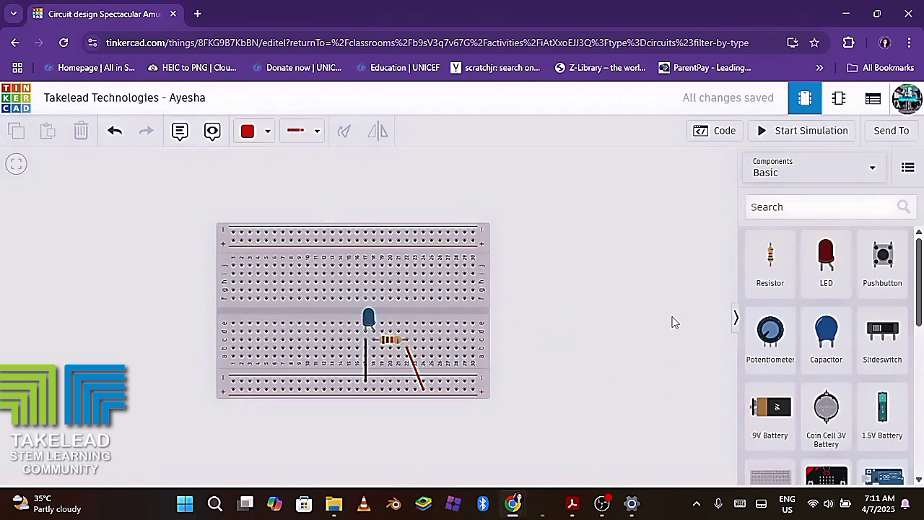
# Place a 9V Battery beside the breadboard's right end and wire its positive terminal to the lower positive rail at column 30.
pyautogui.click(756, 409)
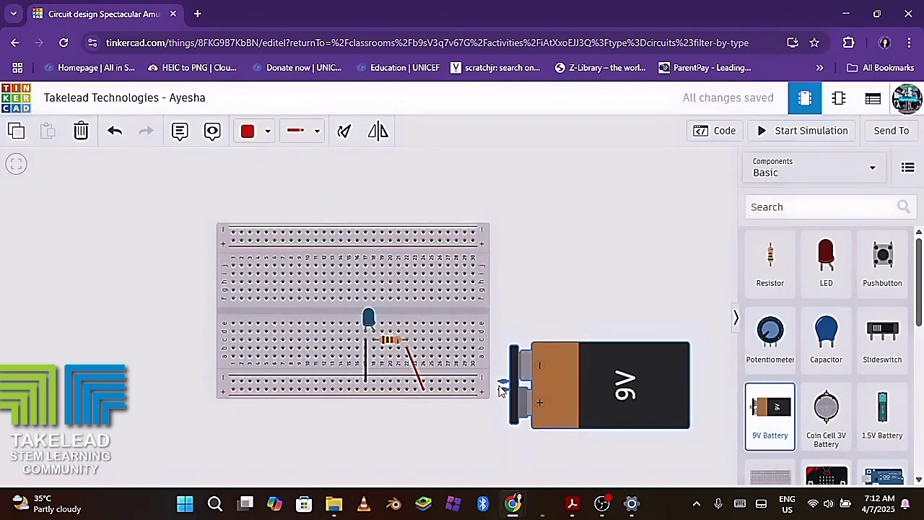
pyautogui.click(502, 390)
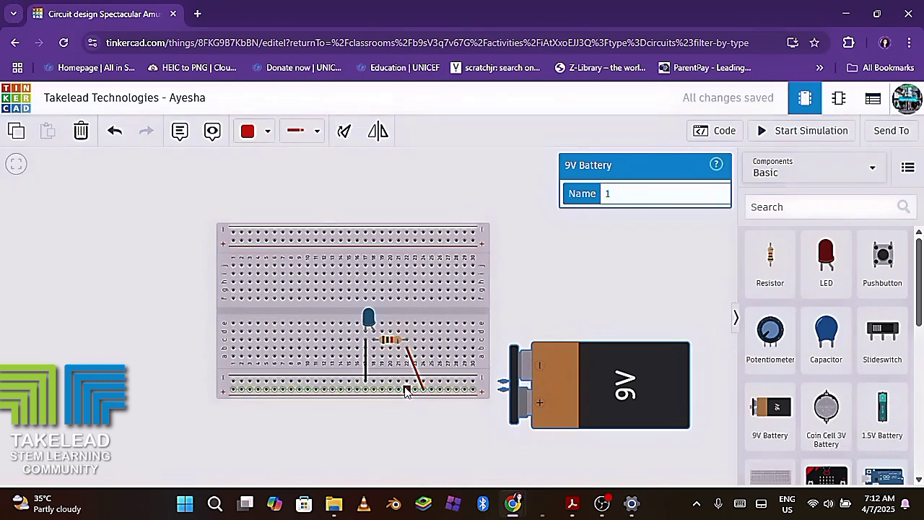
pyautogui.click(498, 393)
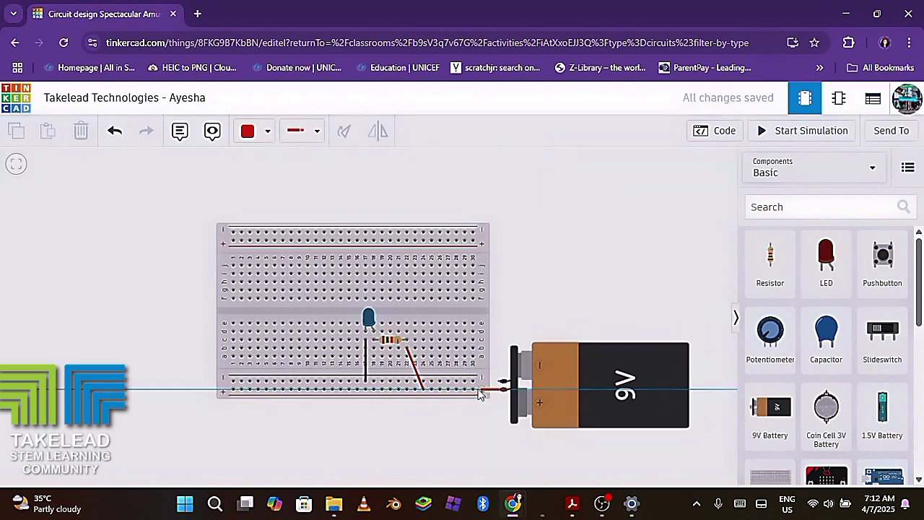
pyautogui.click(472, 389)
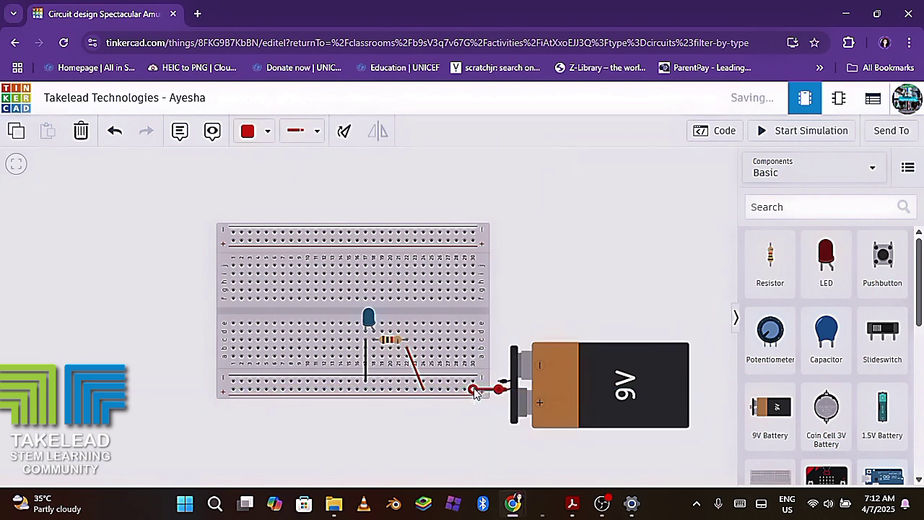
pyautogui.click(508, 433)
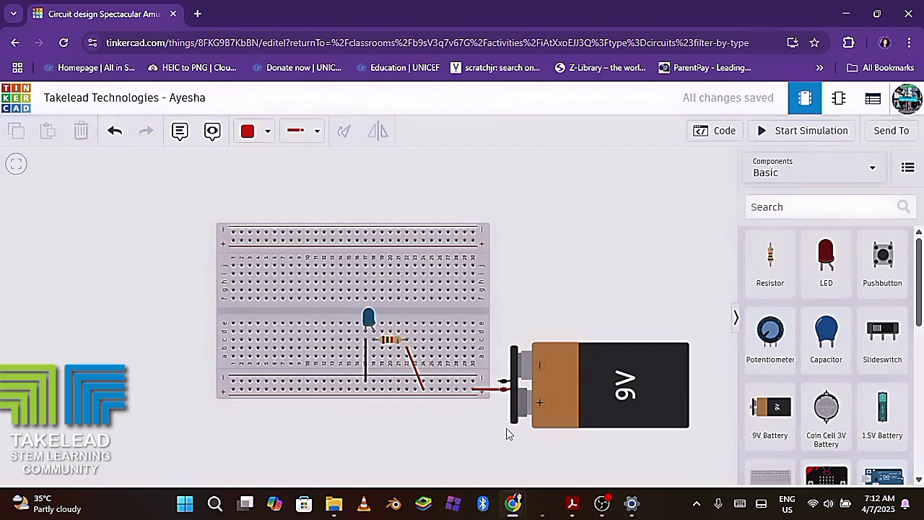
# Draw a wire from the battery's negative terminal to the lower negative rail at column 30 and color it Black.
pyautogui.click(499, 382)
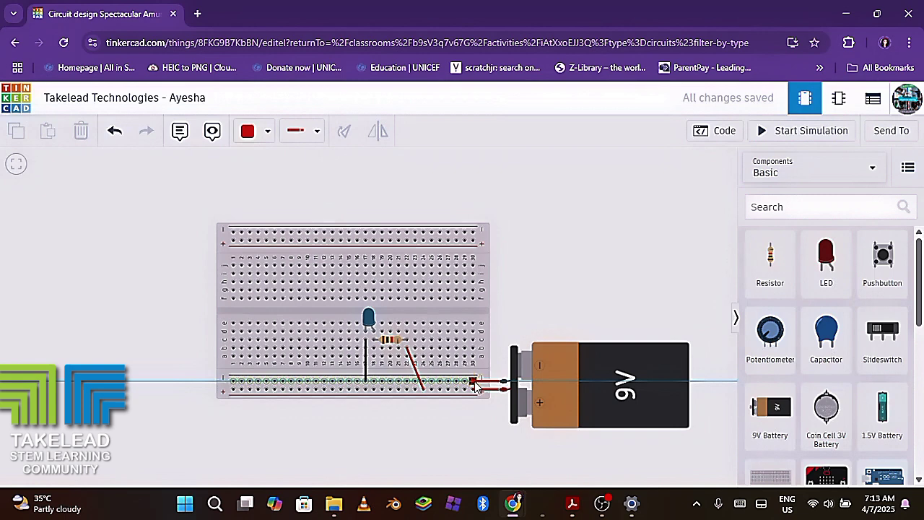
pyautogui.click(474, 383)
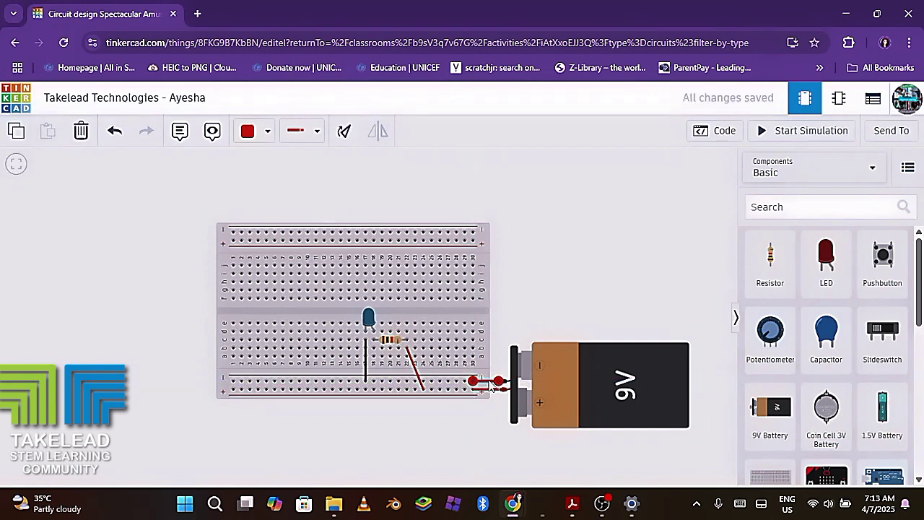
pyautogui.click(269, 135)
pyautogui.click(270, 178)
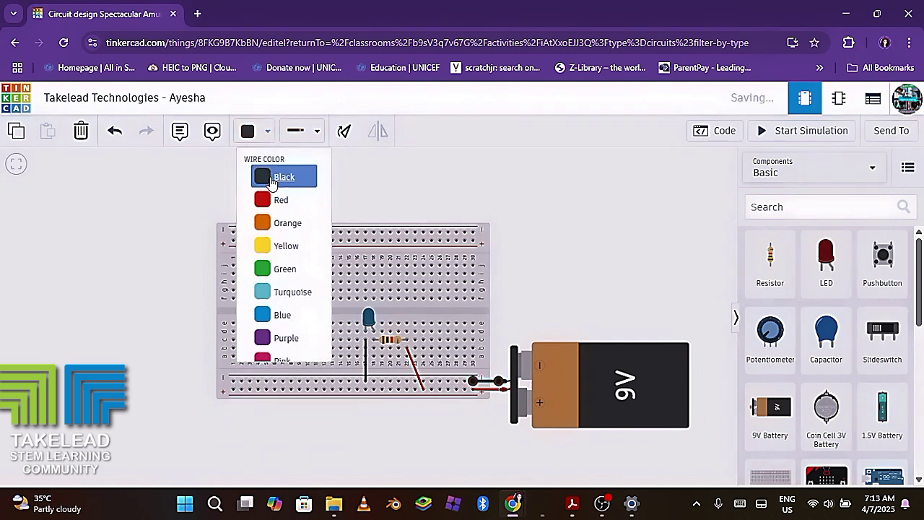
pyautogui.click(535, 206)
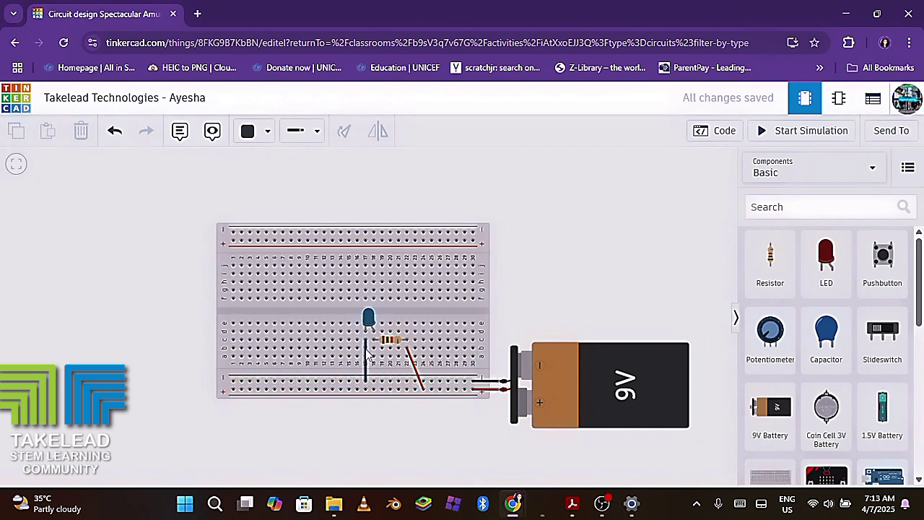
pyautogui.click(499, 383)
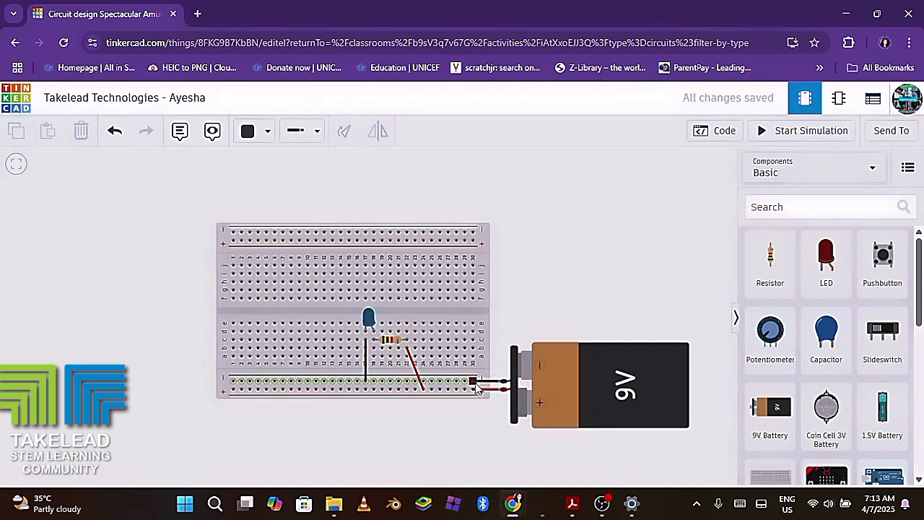
pyautogui.click(476, 383)
pyautogui.click(476, 388)
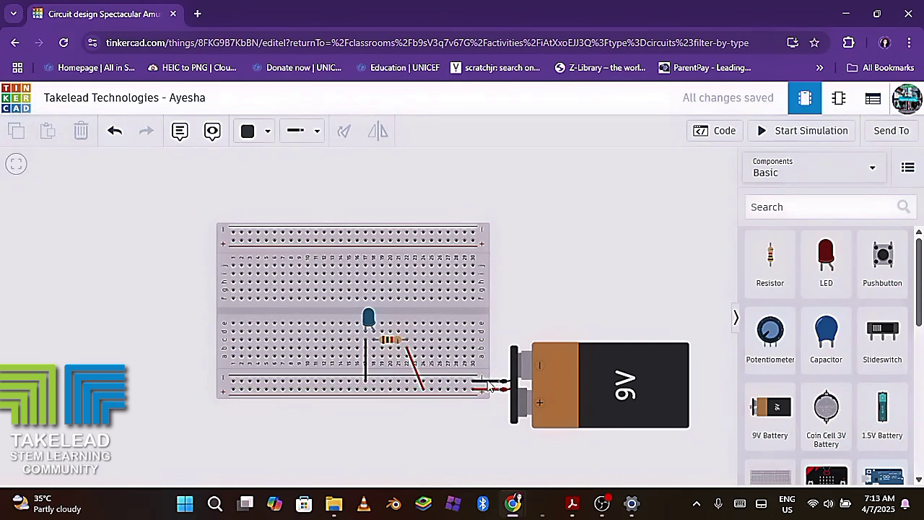
pyautogui.click(510, 386)
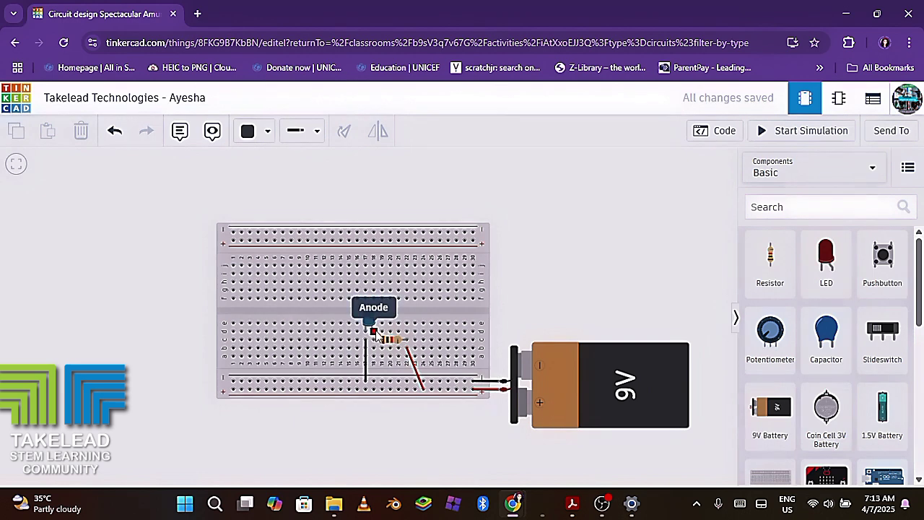
# Run the circuit simulation twice to check the LED, stopping it after each run.
pyautogui.click(801, 142)
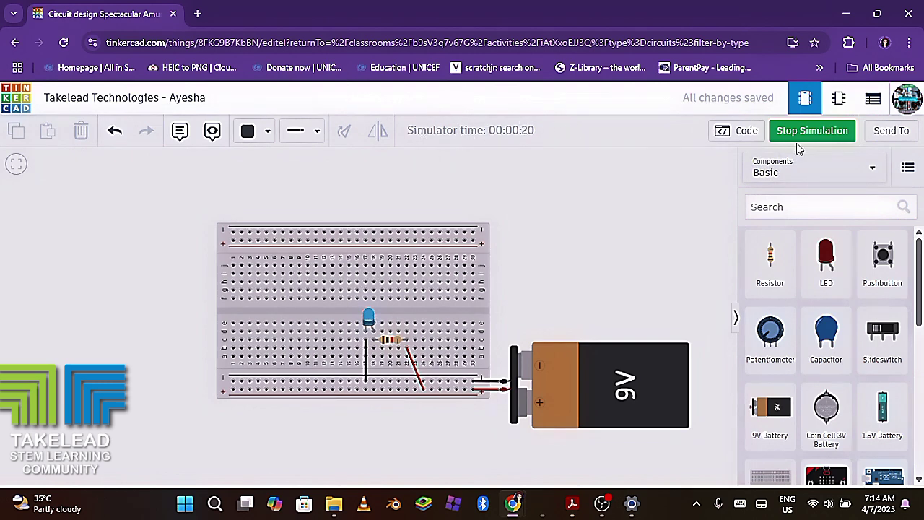
pyautogui.click(834, 137)
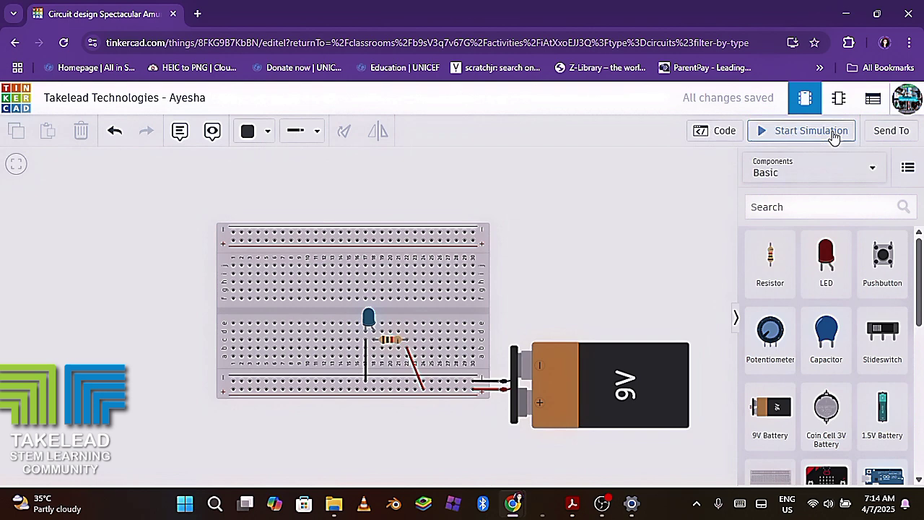
pyautogui.click(778, 143)
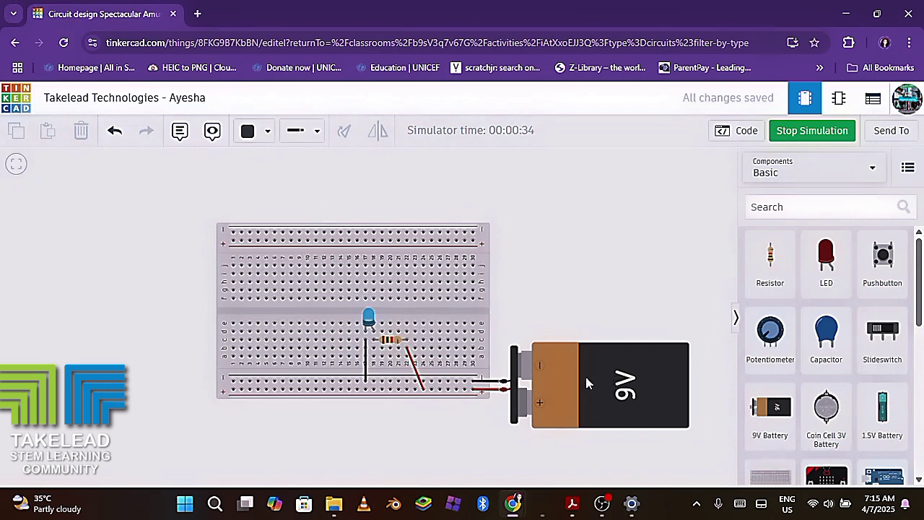
pyautogui.click(807, 135)
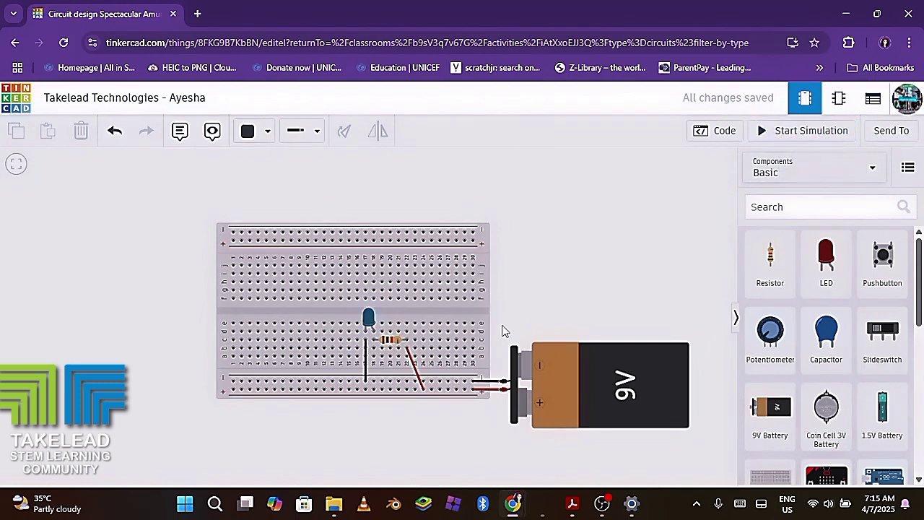
# Change the color of the LED on the breadboard to Red.
pyautogui.click(369, 318)
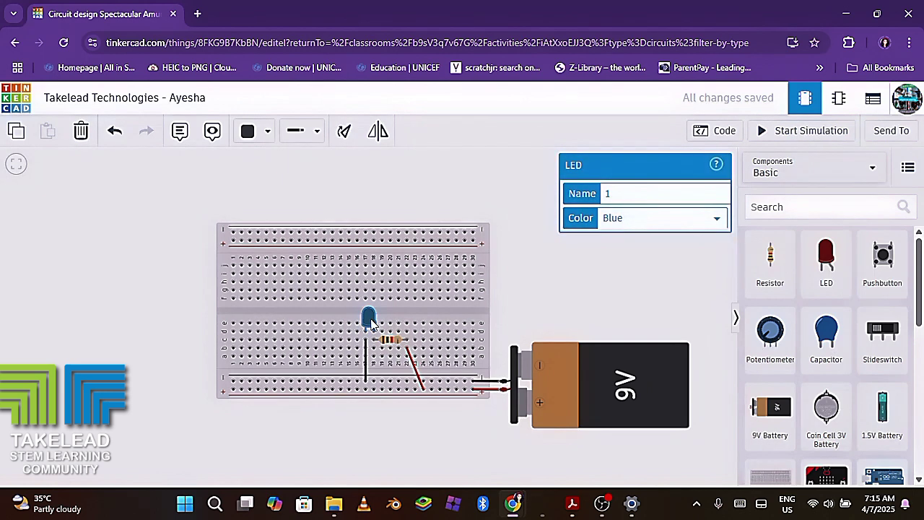
pyautogui.click(716, 218)
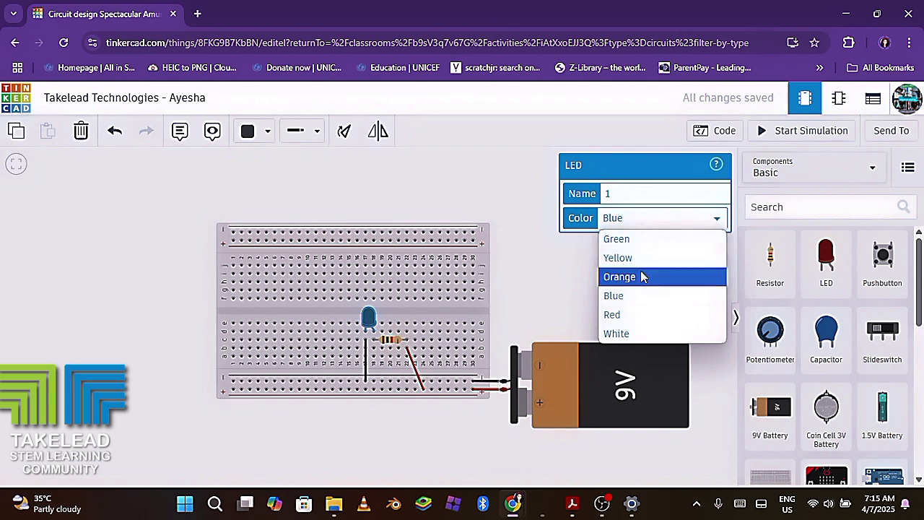
pyautogui.click(633, 315)
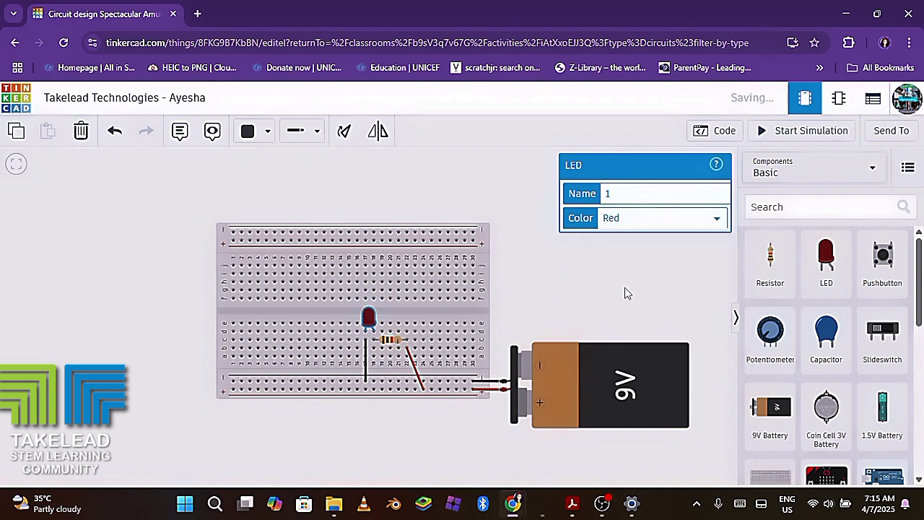
# Set the resistance of the resistor on the breadboard to 220 Ω.
pyautogui.click(397, 344)
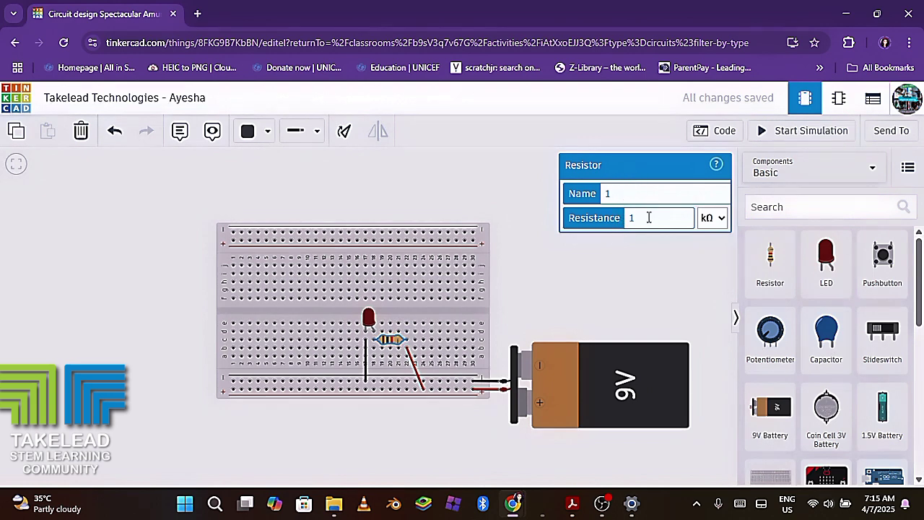
pyautogui.click(722, 220)
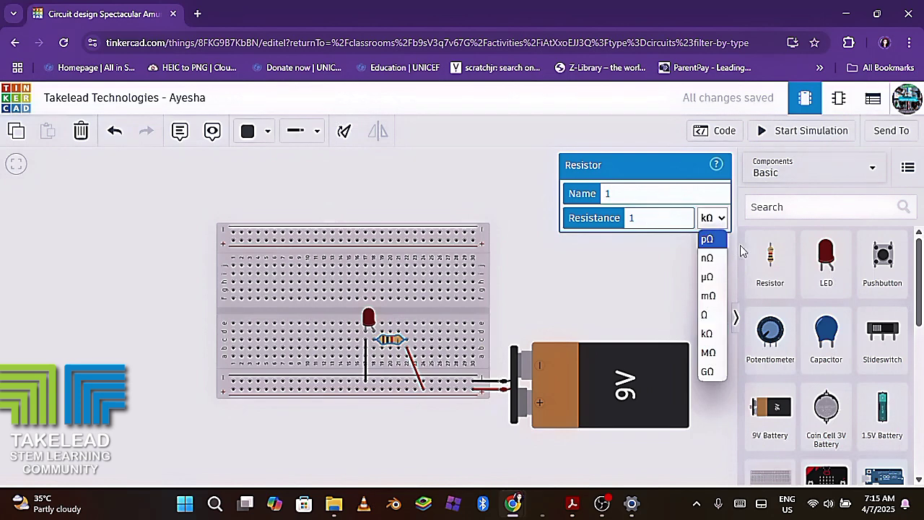
pyautogui.click(707, 315)
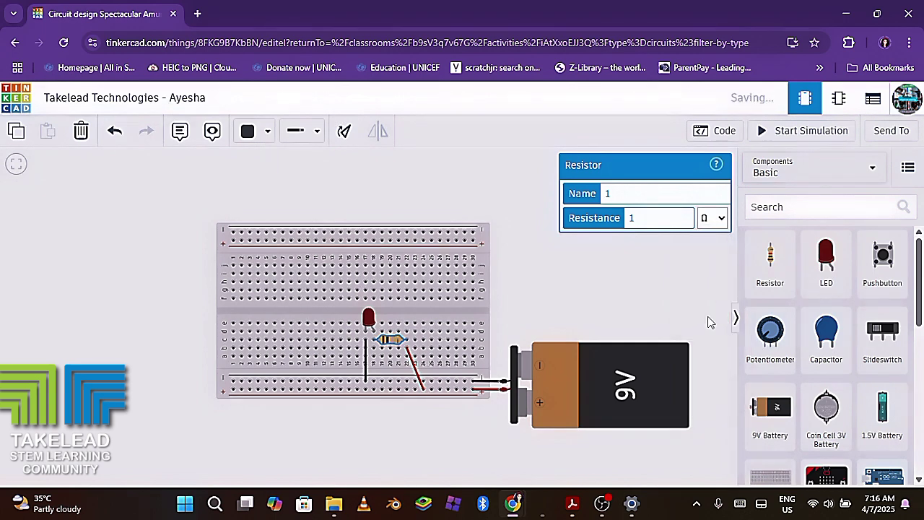
pyautogui.click(660, 218)
pyautogui.press('BackSpace')
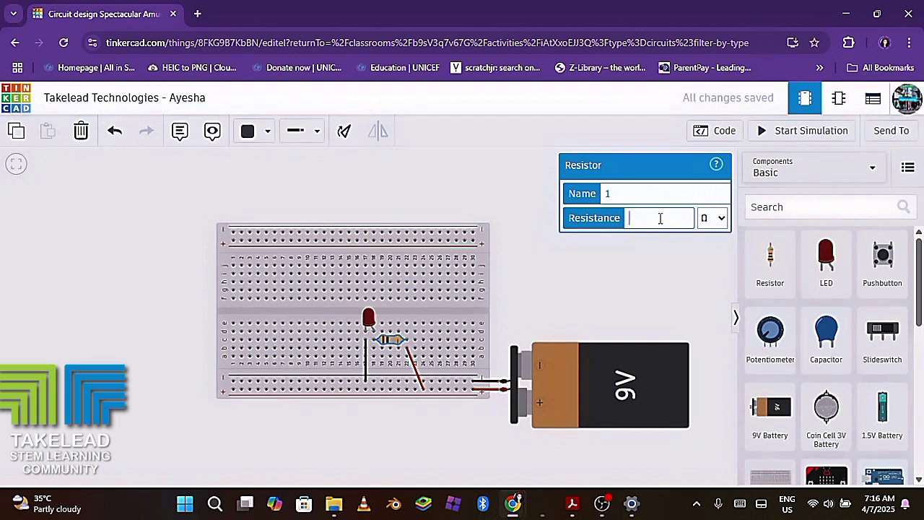
pyautogui.write('220')
pyautogui.click(660, 253)
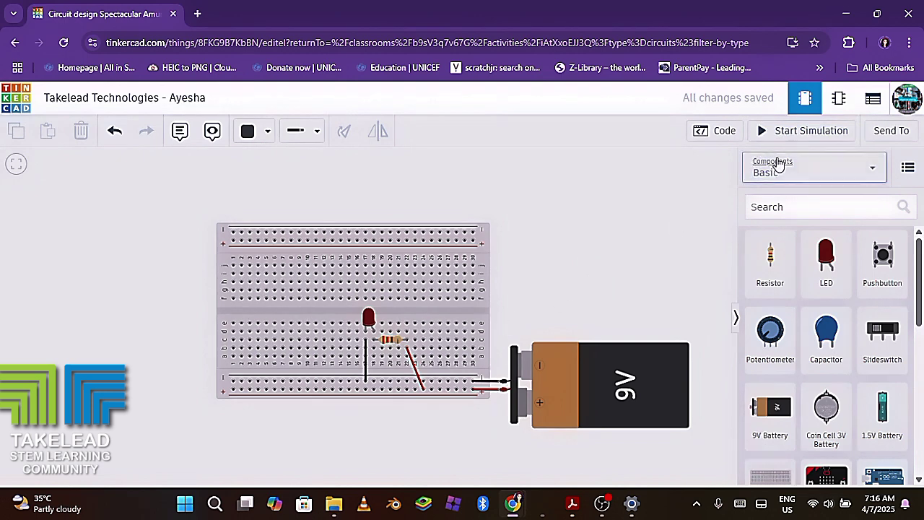
# Run the circuit simulation to check the LED with its warning marker, and stop the run.
pyautogui.click(766, 132)
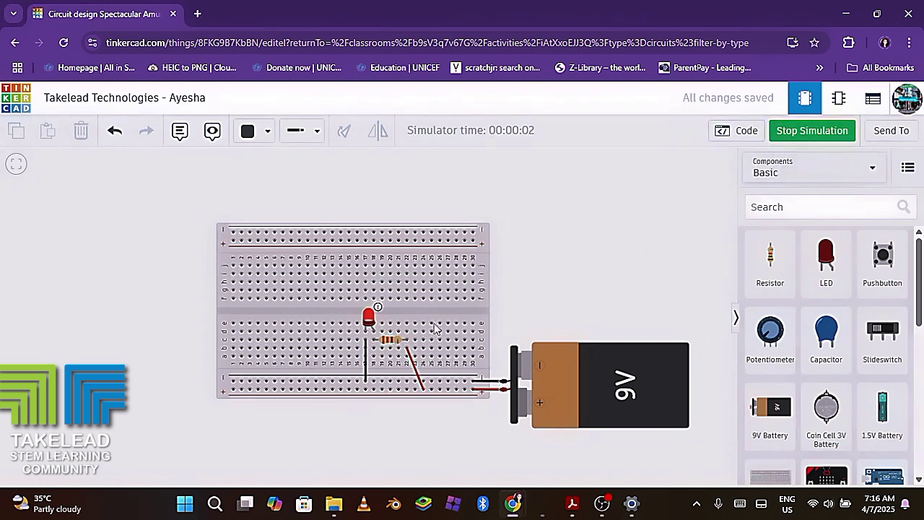
pyautogui.click(376, 309)
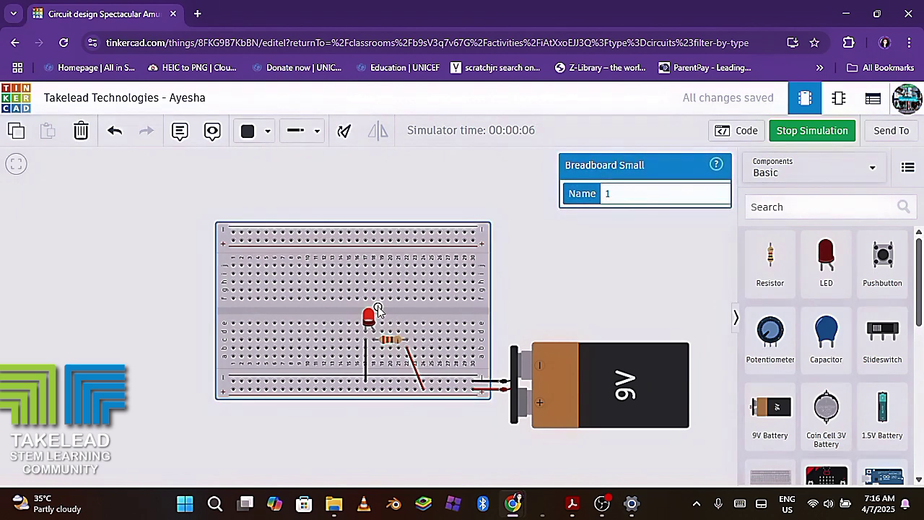
pyautogui.click(612, 282)
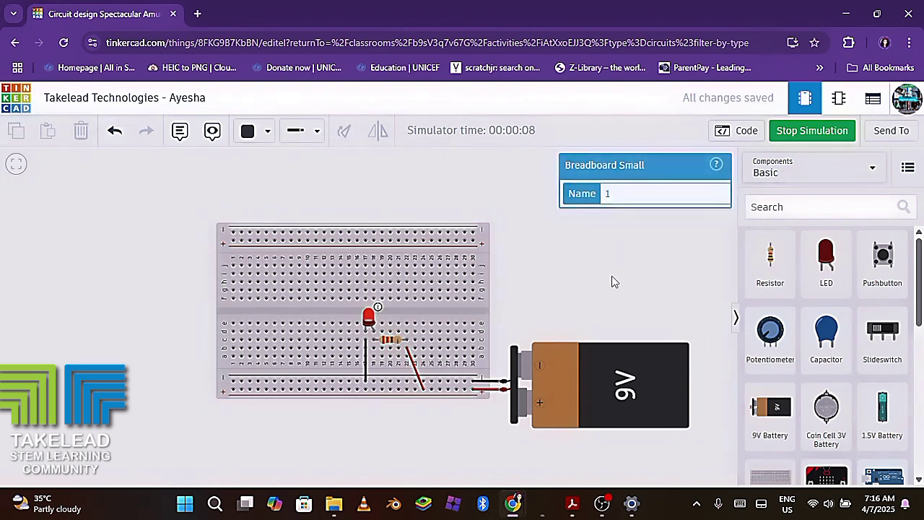
pyautogui.click(810, 130)
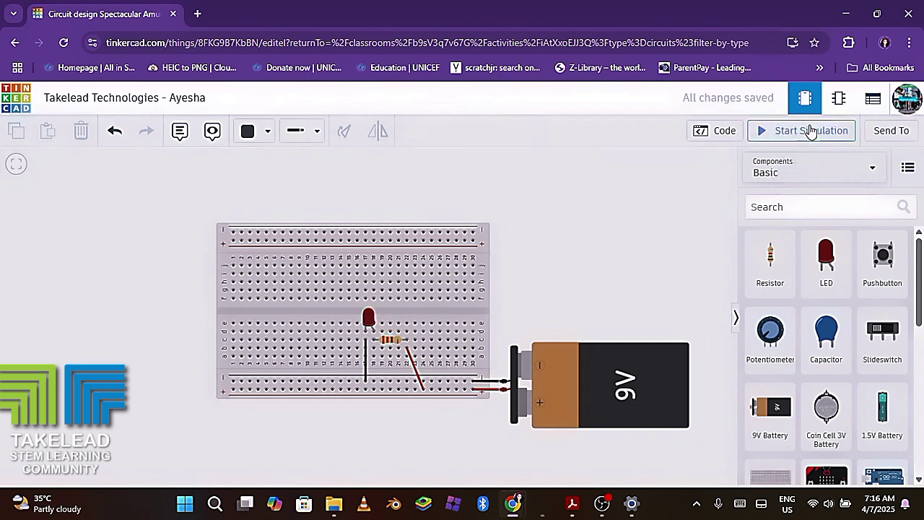
# Set the resistor's resistance to 100 Ω and start the simulation to check the LED.
pyautogui.click(388, 340)
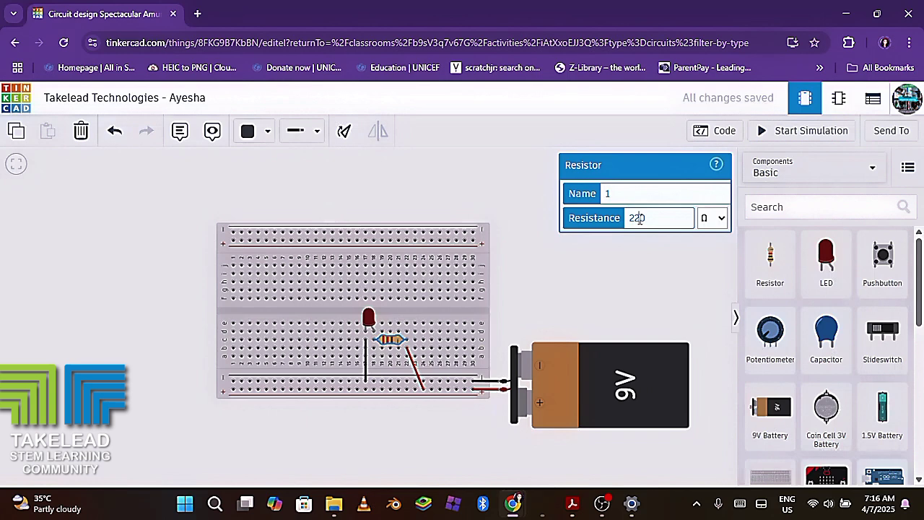
pyautogui.press('BackSpace')
pyautogui.press('BackSpace')
pyautogui.write('100')
pyautogui.click(691, 249)
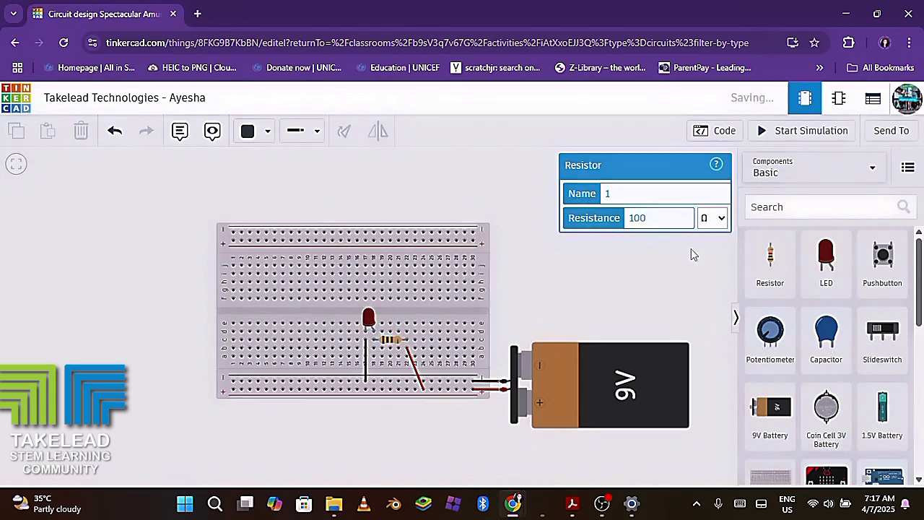
pyautogui.click(767, 136)
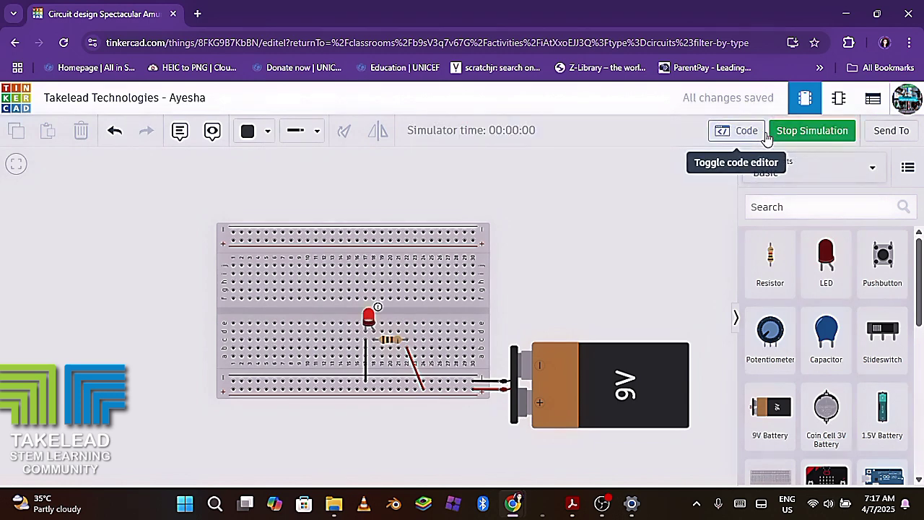
pyautogui.moveTo(370, 322)
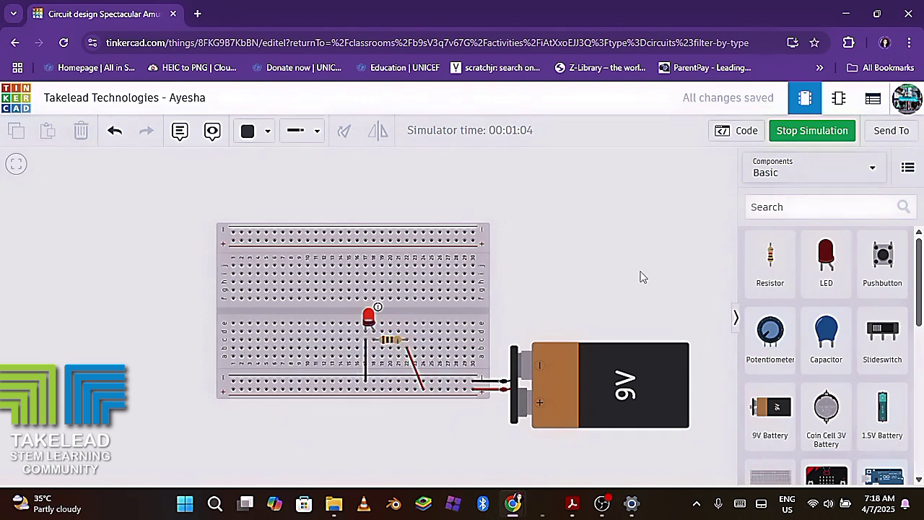
# Set the resistor's resistance to 220 Ω while the simulation is running, and stop the simulation.
pyautogui.click(386, 341)
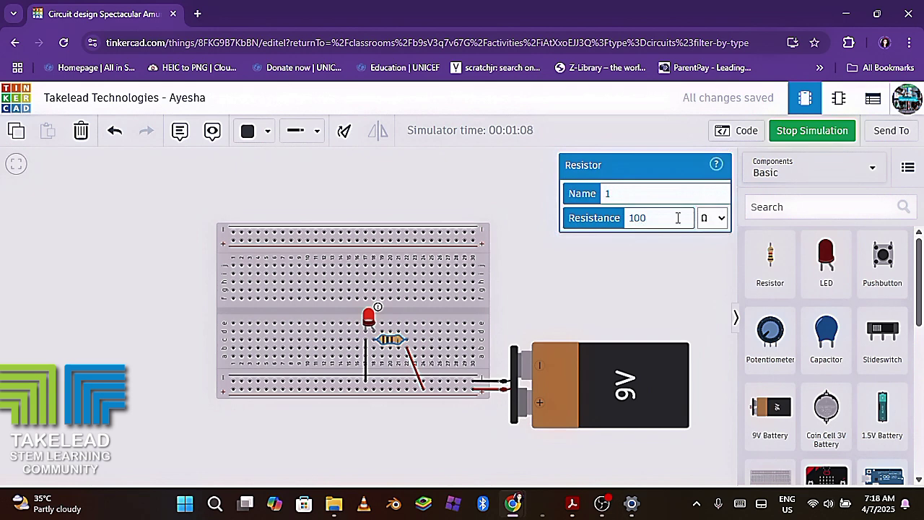
pyautogui.click(677, 218)
pyautogui.press('BackSpace')
pyautogui.press('BackSpace')
pyautogui.press('BackSpace')
pyautogui.write('220')
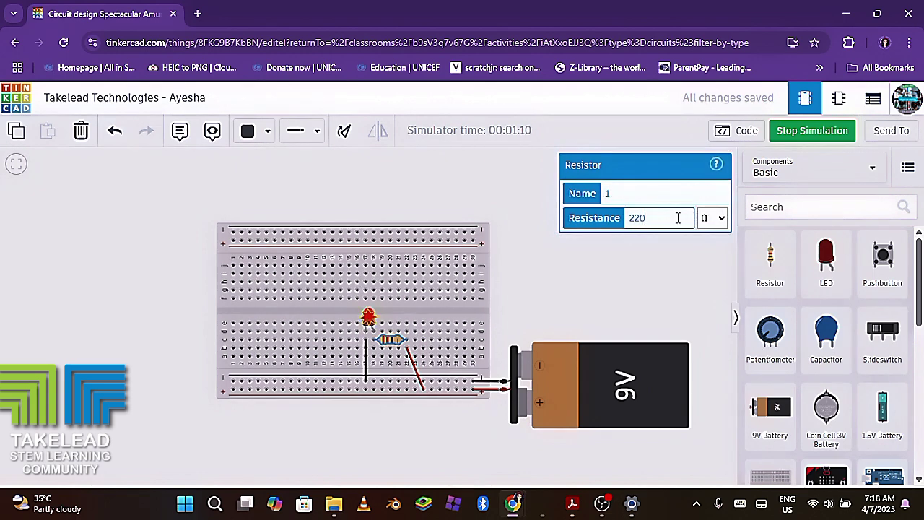
pyautogui.click(718, 262)
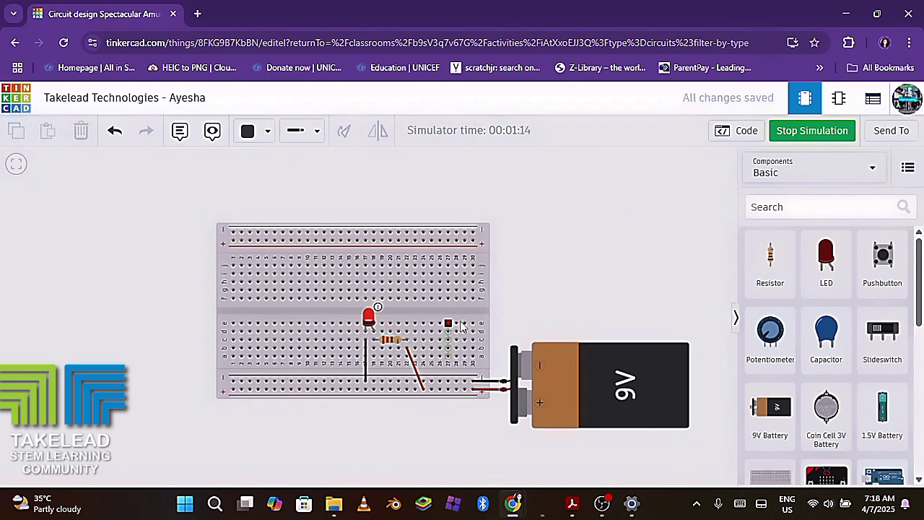
pyautogui.click(810, 137)
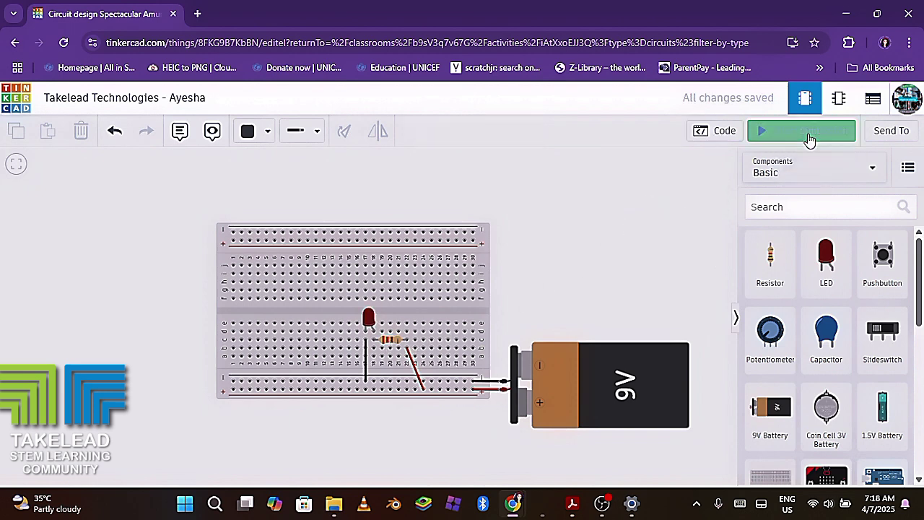
# Recheck the resistor's resistance value and run the simulation again to examine the LED.
pyautogui.click(391, 339)
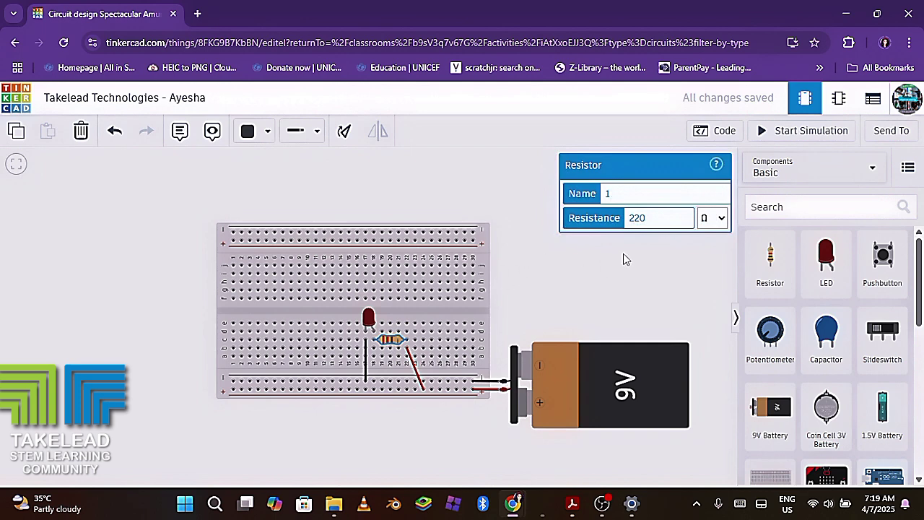
pyautogui.click(659, 226)
pyautogui.click(674, 275)
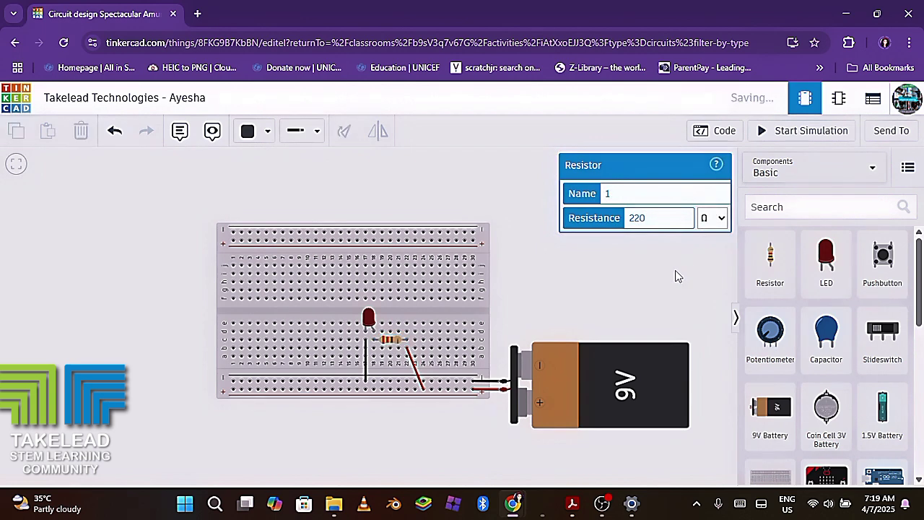
pyautogui.click(761, 136)
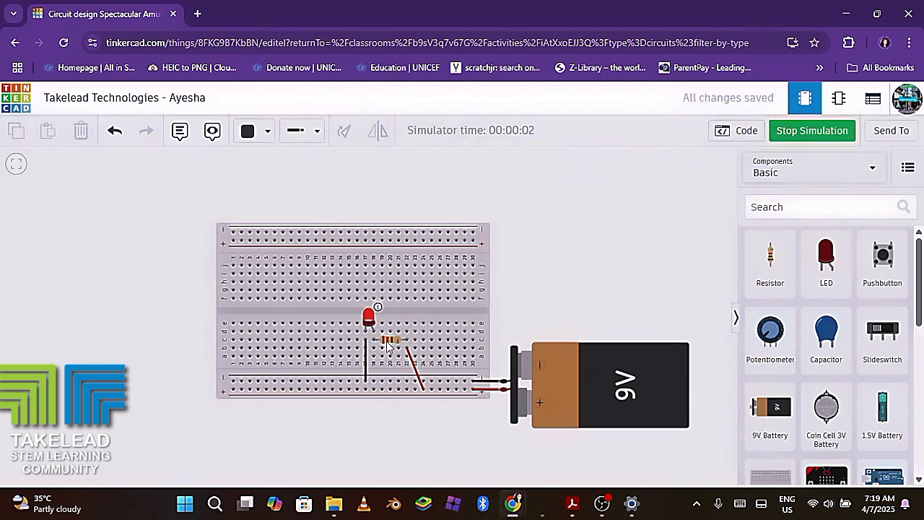
pyautogui.moveTo(369, 327)
# Place a note above and to the left of the breadboard reading "This is a simple project".
pyautogui.click(180, 134)
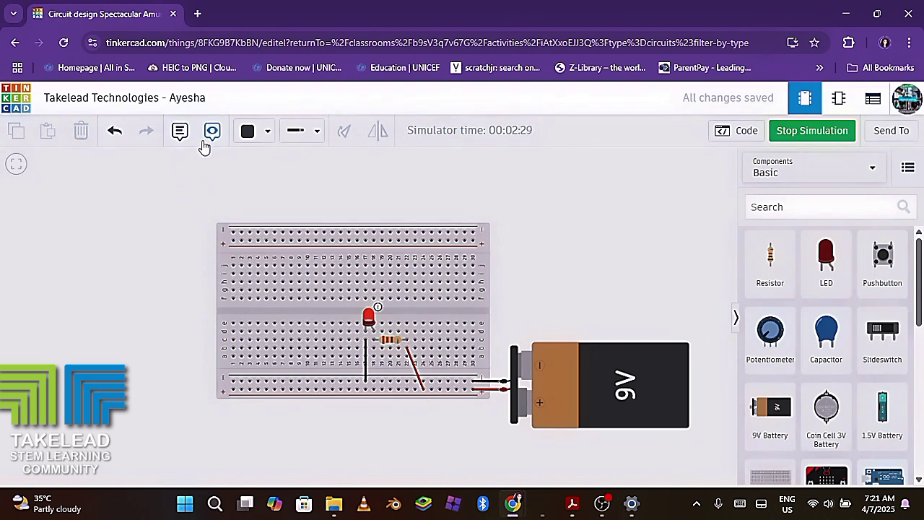
pyautogui.click(207, 138)
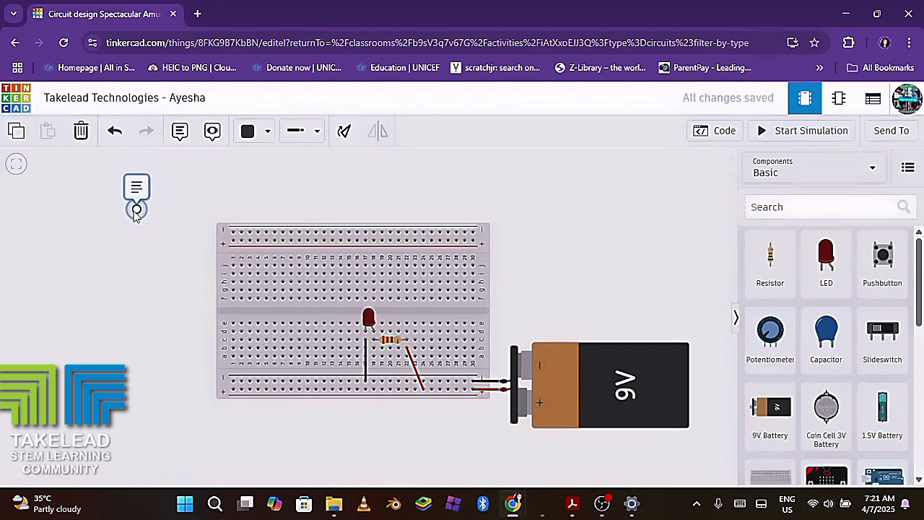
pyautogui.click(93, 223)
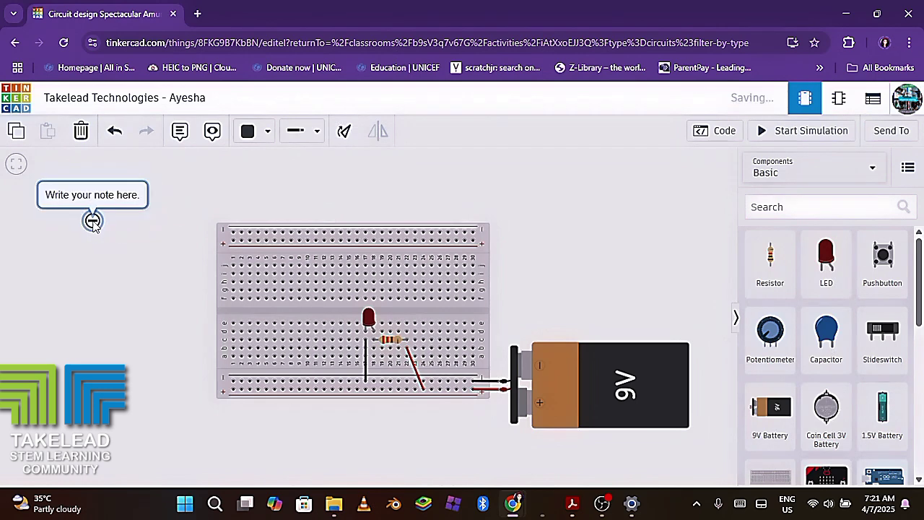
pyautogui.click(120, 192)
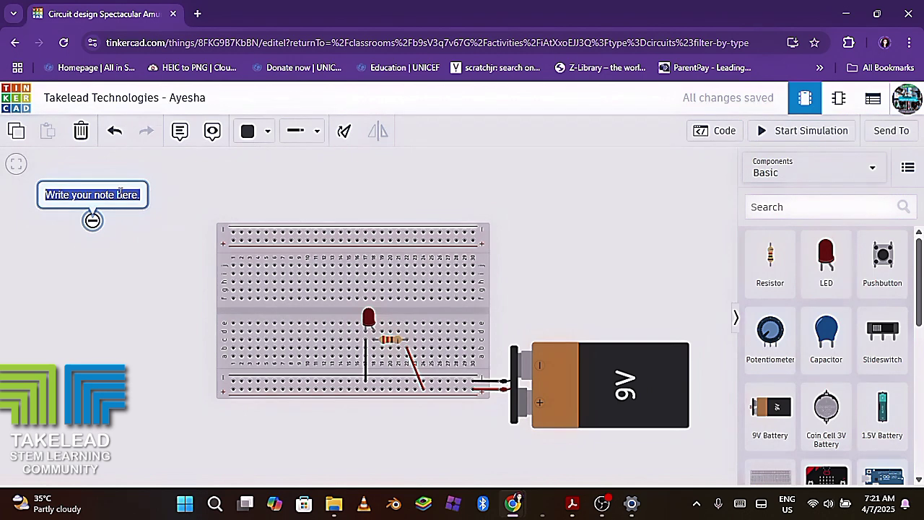
pyautogui.write('This is')
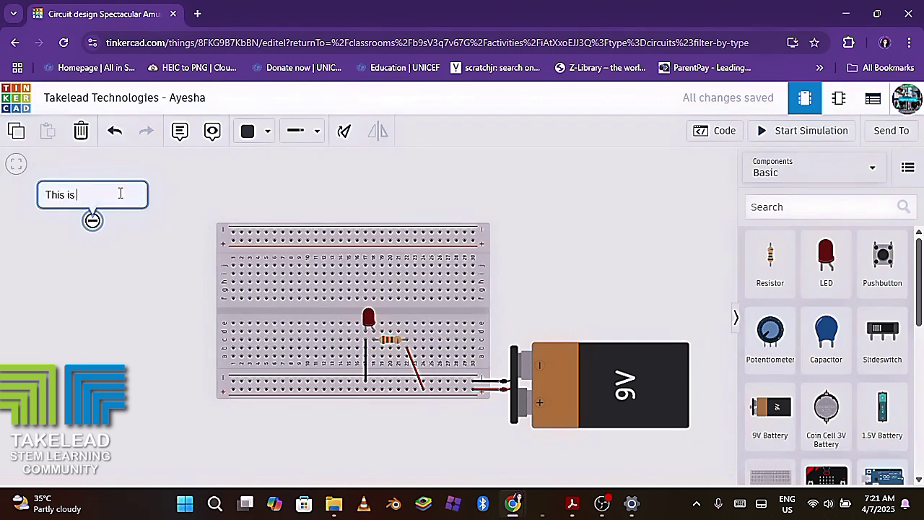
pyautogui.write(' a simple project')
# Add a second line to the note reading "to light up an LED on the Tinkercad platform.".
pyautogui.click(142, 185)
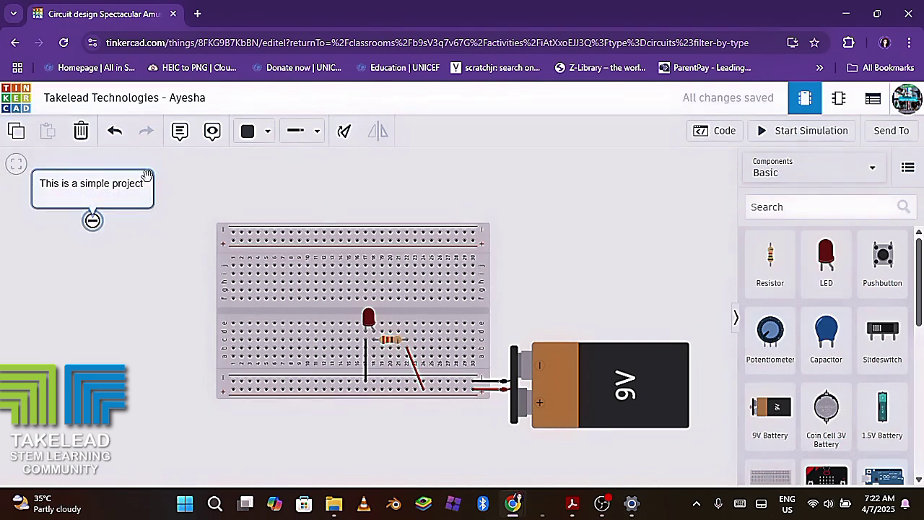
pyautogui.hotkey('ctrl', 'a')
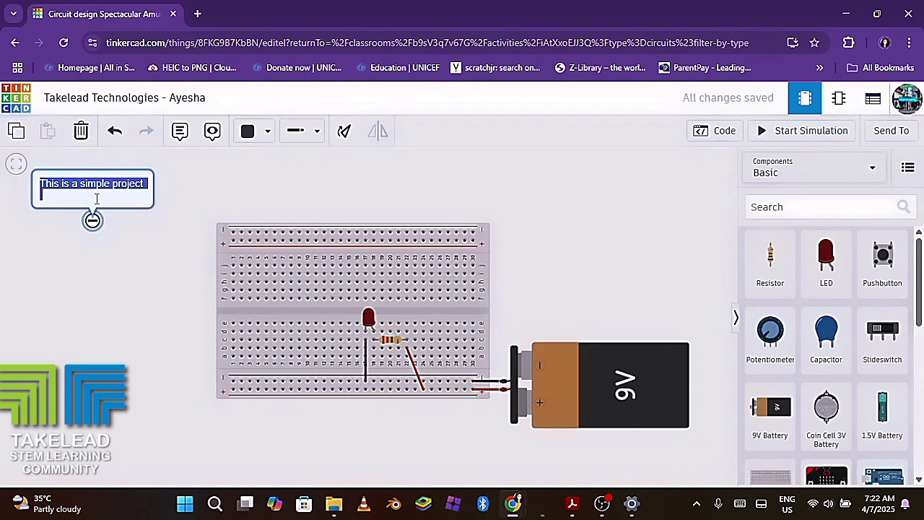
pyautogui.click(144, 185)
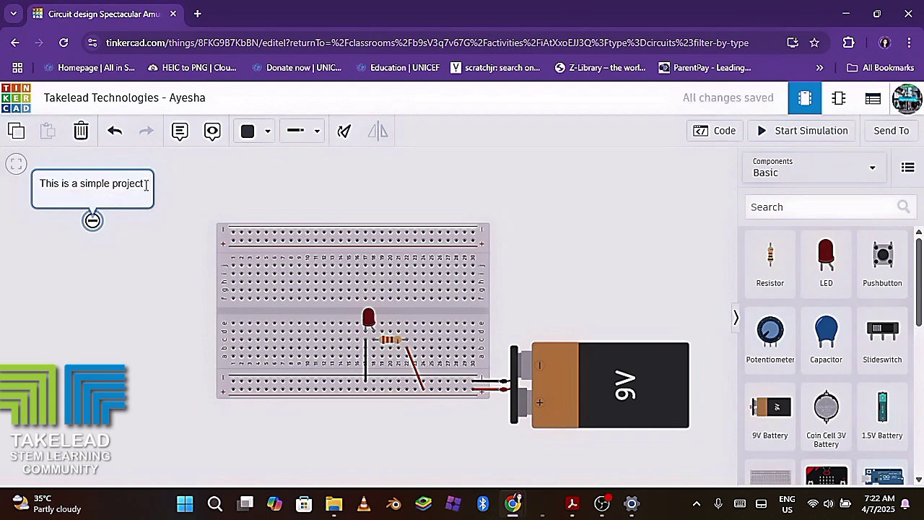
pyautogui.hotkey('ctrl', 'a')
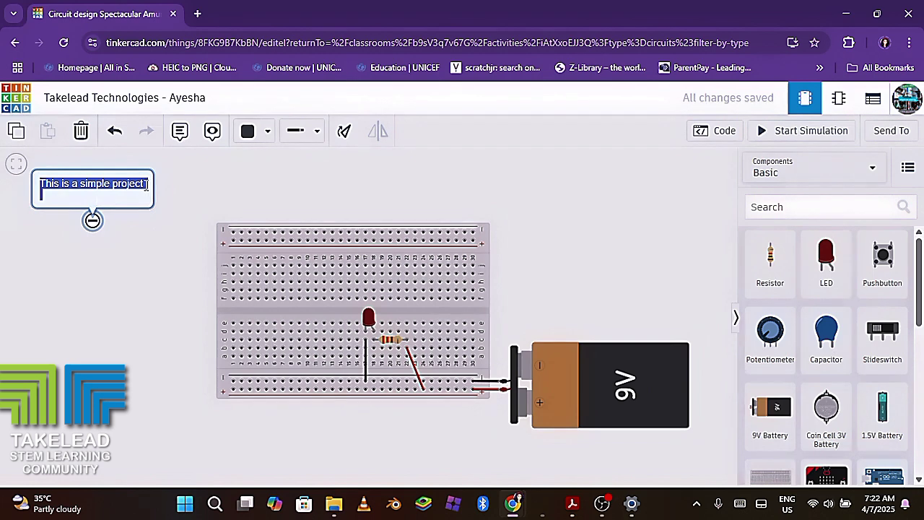
pyautogui.click(147, 185)
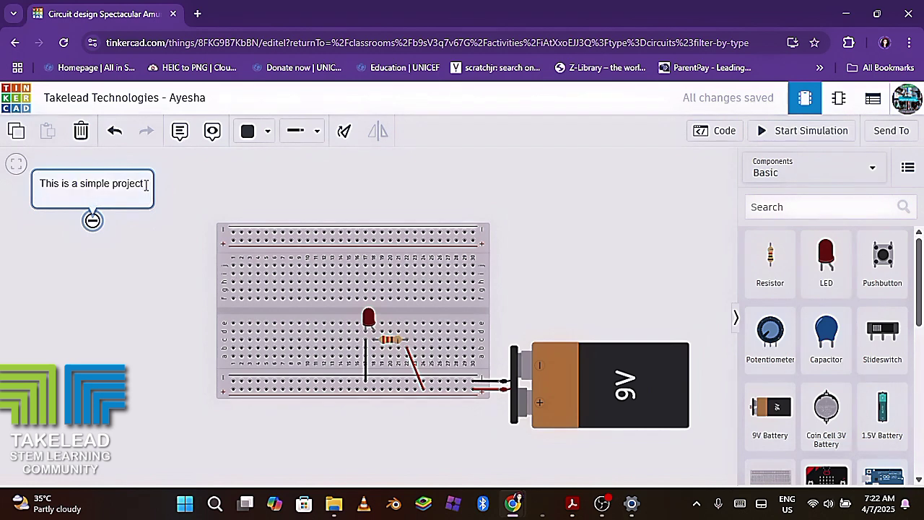
pyautogui.write('to light uo')
pyautogui.press('BackSpace')
pyautogui.write('p an LED')
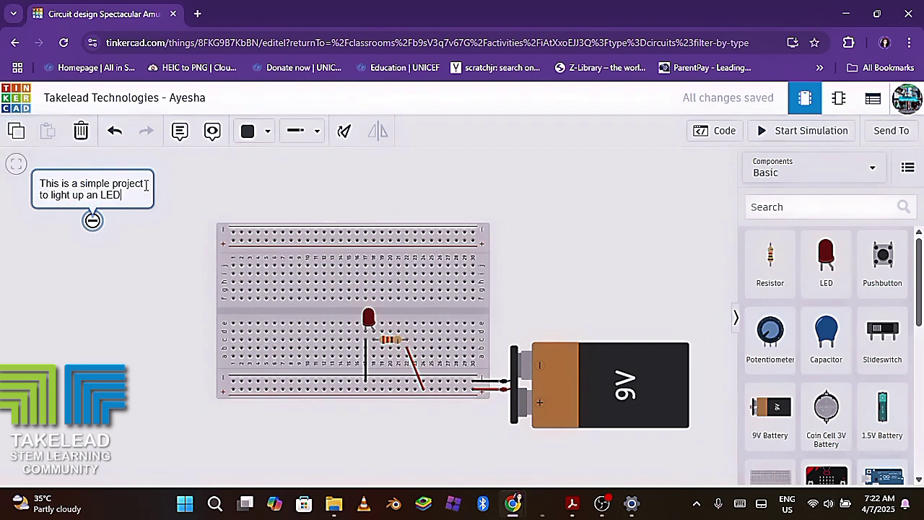
pyautogui.write(' on the Tinker')
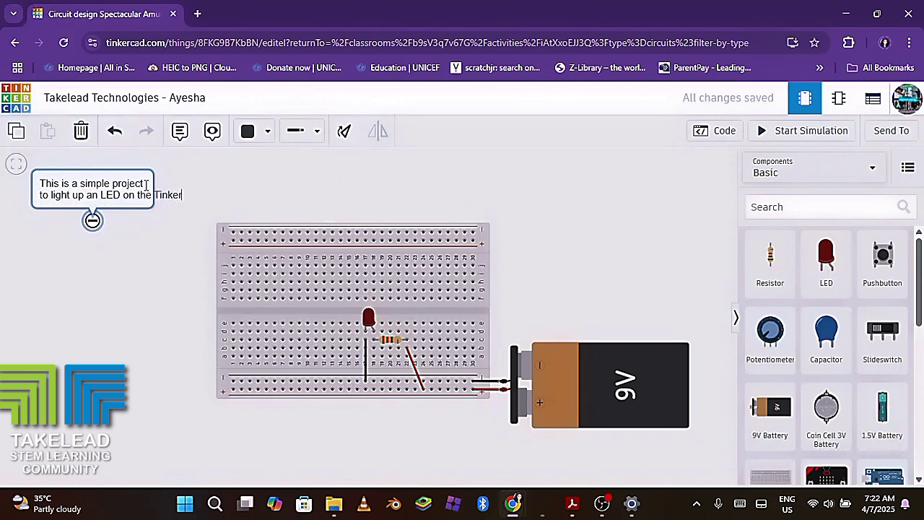
pyautogui.write('cad pr')
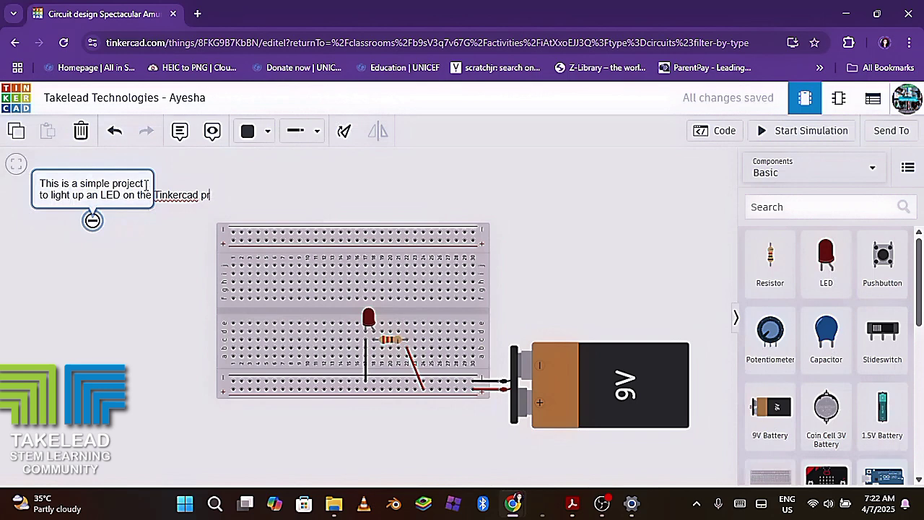
pyautogui.press('BackSpace')
pyautogui.write('latform.')
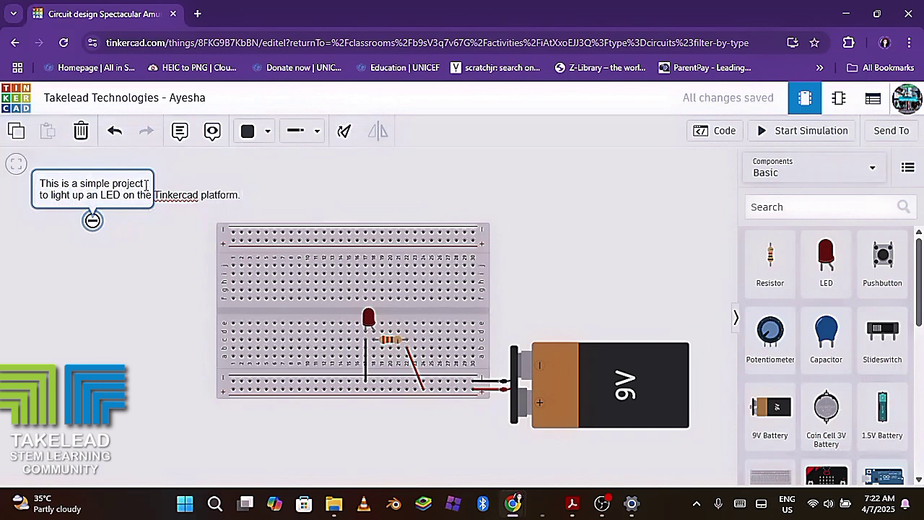
pyautogui.click(176, 244)
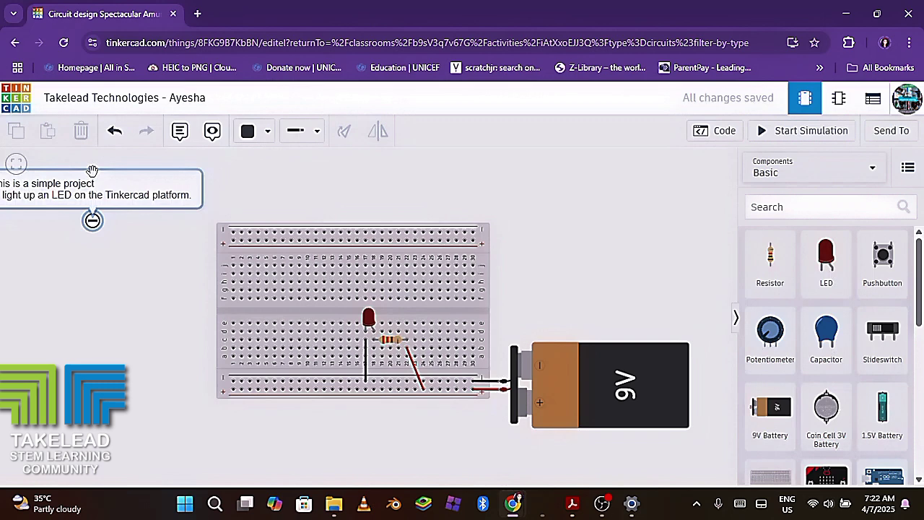
# Move the note slightly right so its full text shows in the workspace, and run the simulation.
pyautogui.moveTo(92, 171)
pyautogui.mouseDown()
pyautogui.moveTo(149, 175)
pyautogui.moveTo(73, 192)
pyautogui.moveTo(123, 173)
pyautogui.mouseUp()
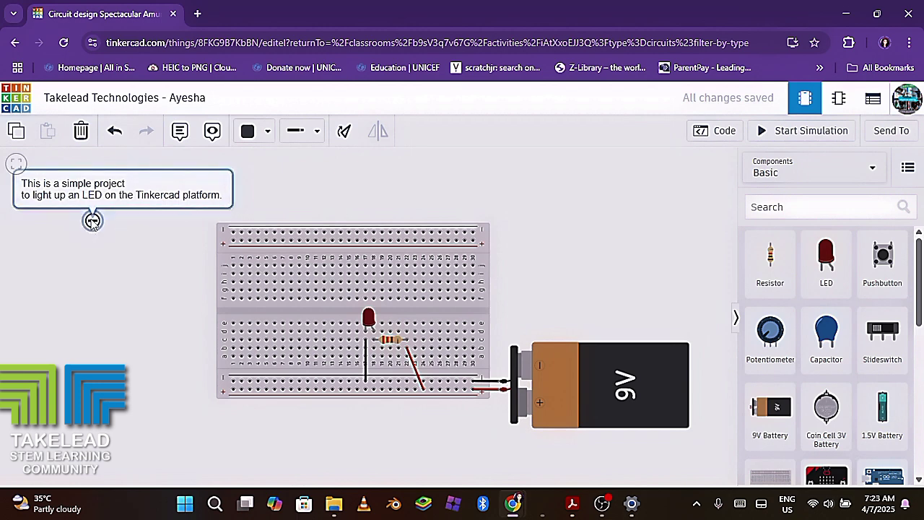
pyautogui.click(162, 370)
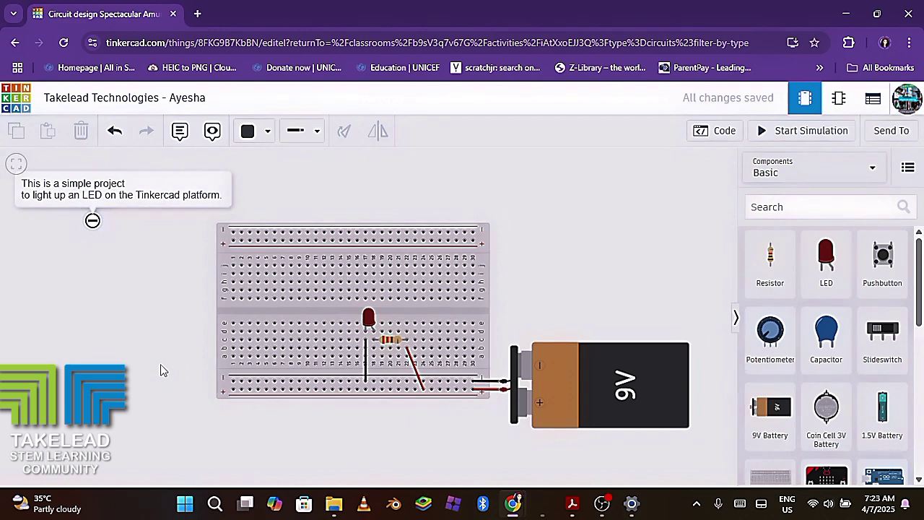
pyautogui.click(791, 140)
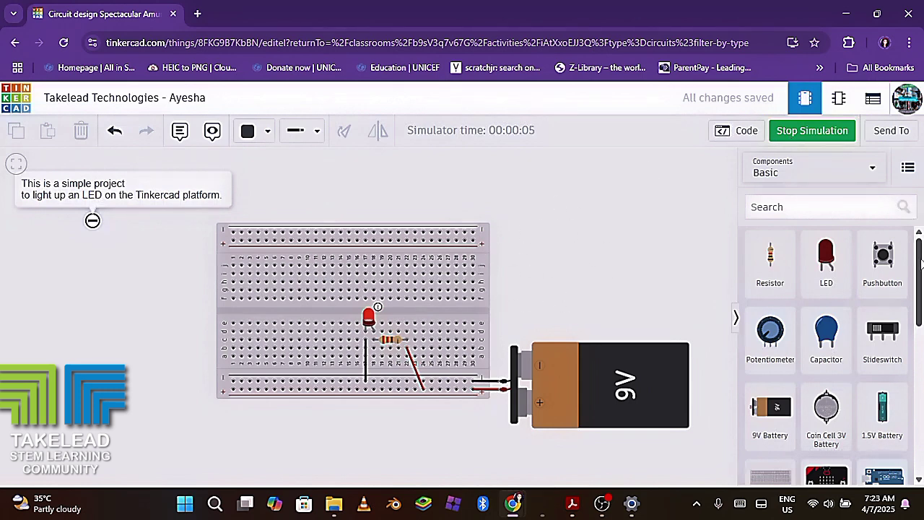
# Switch the component library from basic to all components and look through the general, input and output parts.
pyautogui.moveTo(921, 264)
pyautogui.mouseDown()
pyautogui.moveTo(921, 370)
pyautogui.moveTo(921, 281)
pyautogui.mouseUp()
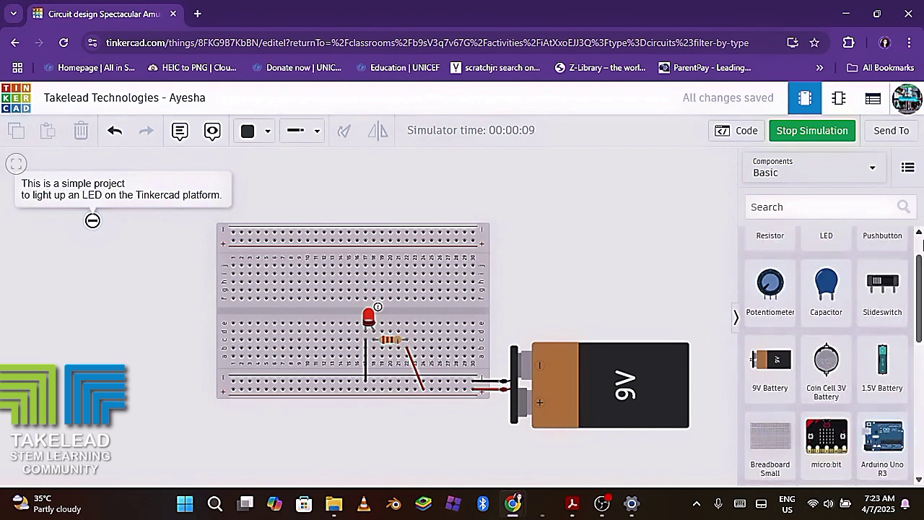
pyautogui.click(864, 171)
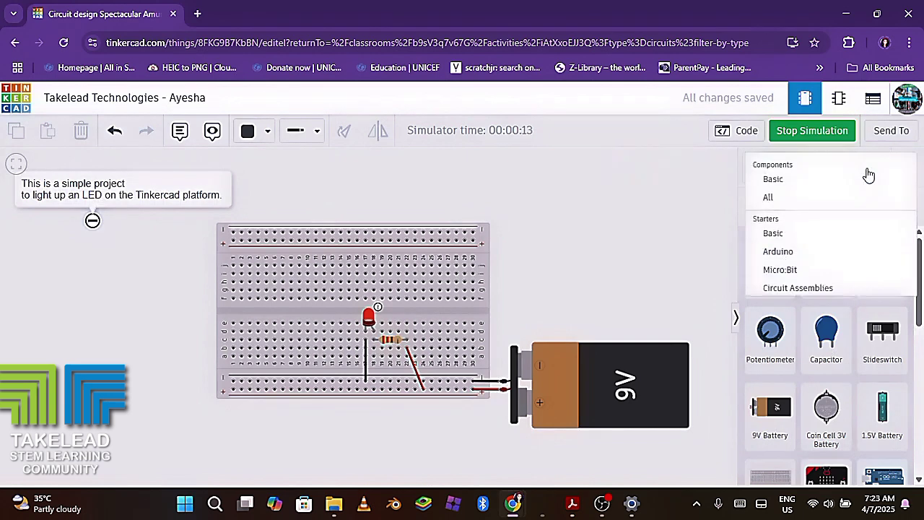
pyautogui.click(802, 202)
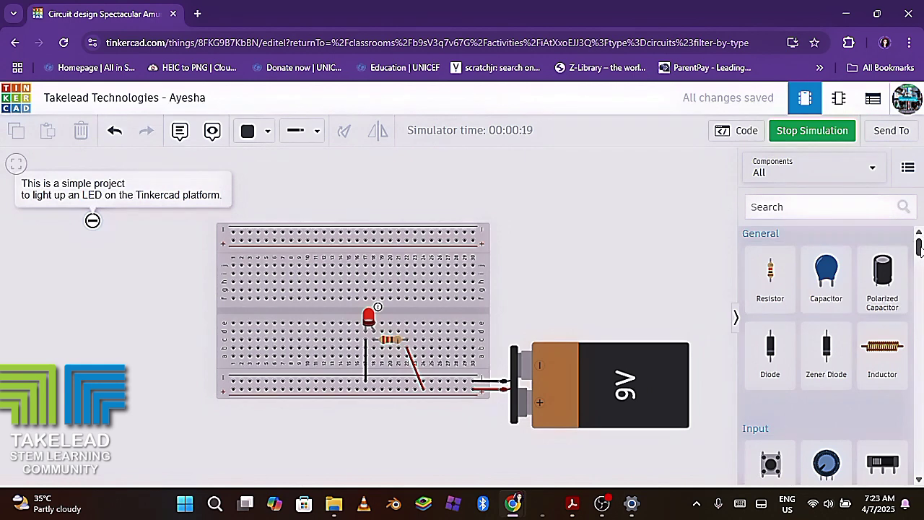
pyautogui.scroll(-5, 919, 247)
pyautogui.scroll(5, 919, 248)
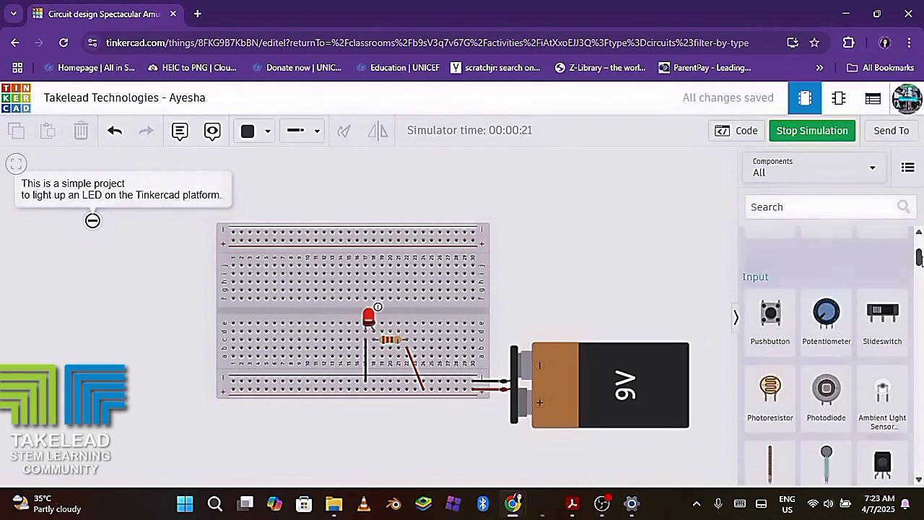
pyautogui.scroll(-1, 919, 247)
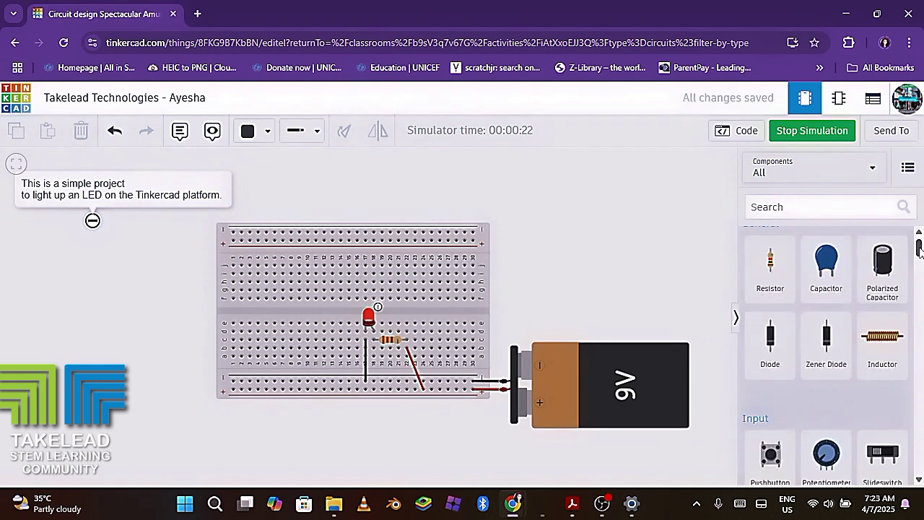
pyautogui.moveTo(919, 248); pyautogui.dragTo(919, 273)
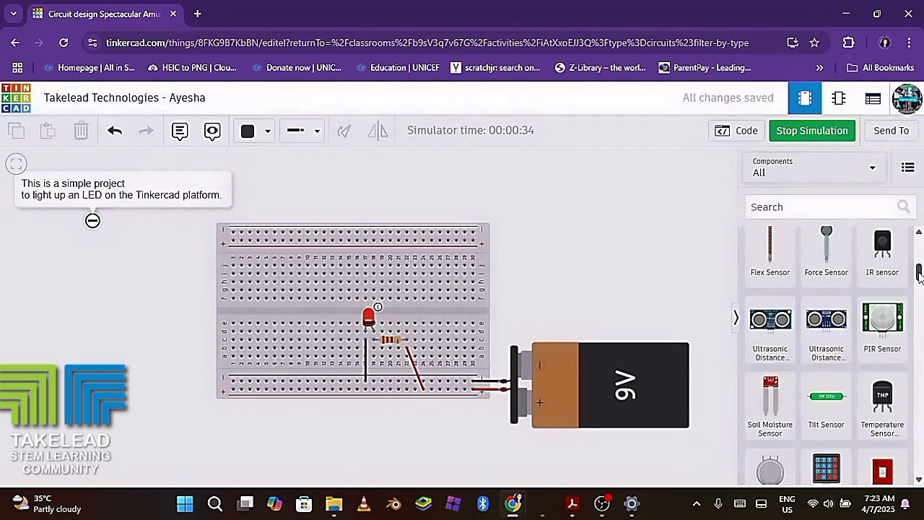
pyautogui.moveTo(919, 274); pyautogui.dragTo(919, 328)
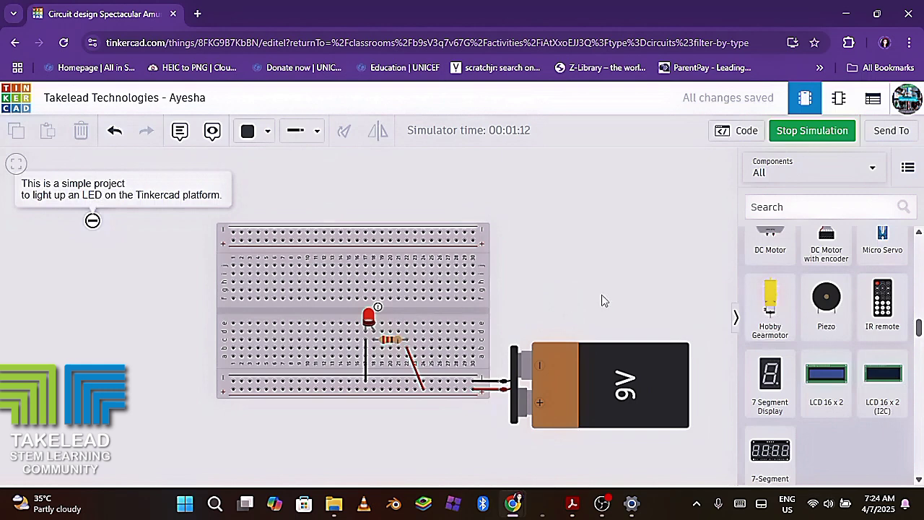
pyautogui.scroll(1, 919, 328)
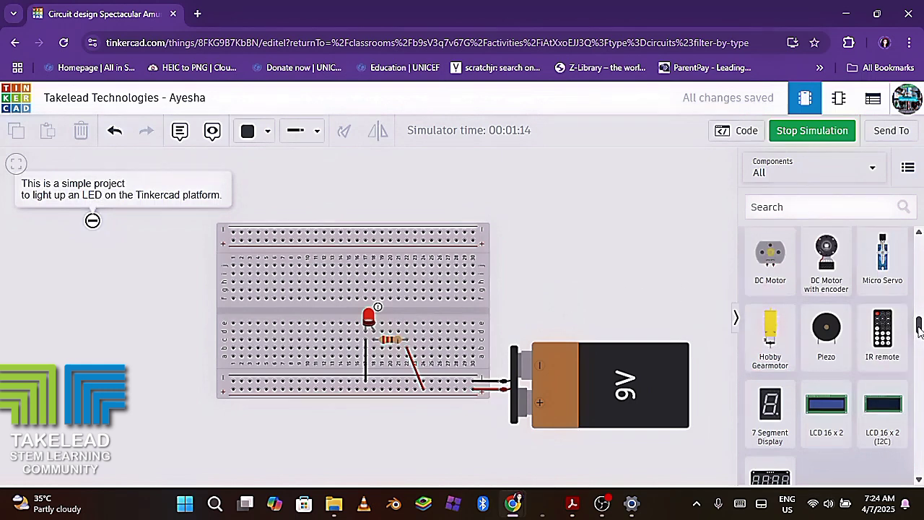
pyautogui.moveTo(919, 328); pyautogui.dragTo(919, 245)
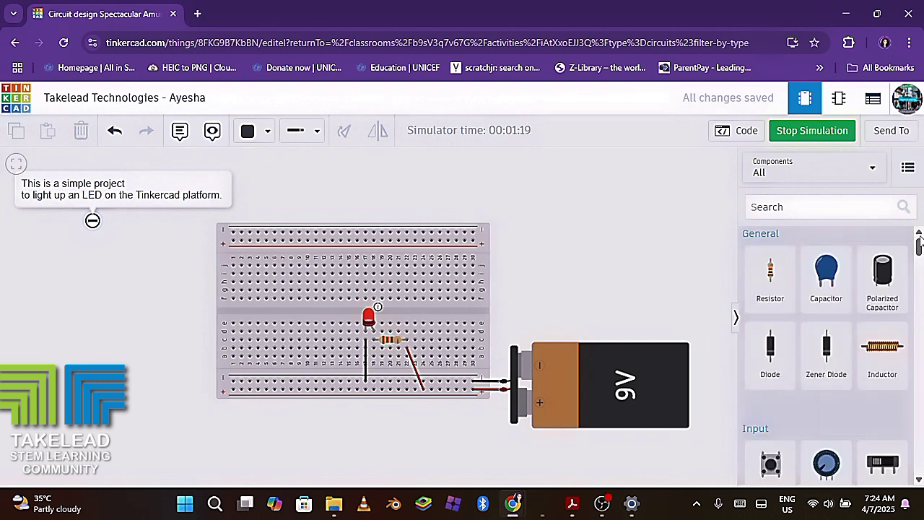
# Show the Arduino starters in the library and look over the ready-made circuits.
pyautogui.click(872, 175)
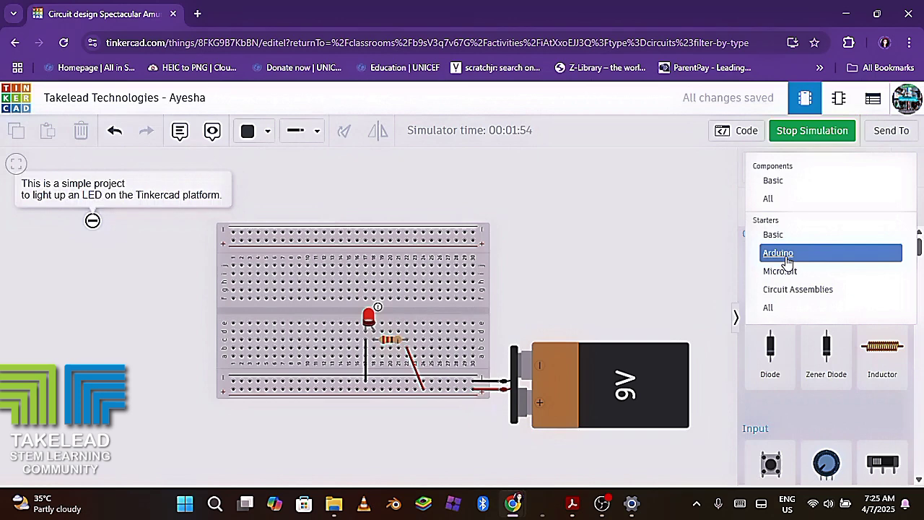
pyautogui.click(787, 254)
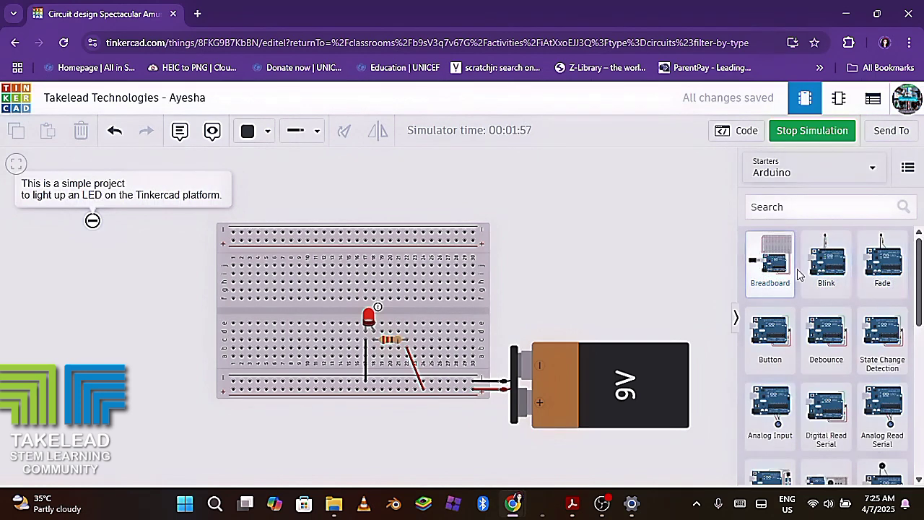
pyautogui.moveTo(918, 282)
pyautogui.mouseDown()
pyautogui.moveTo(920, 474)
pyautogui.moveTo(920, 294)
pyautogui.mouseUp()
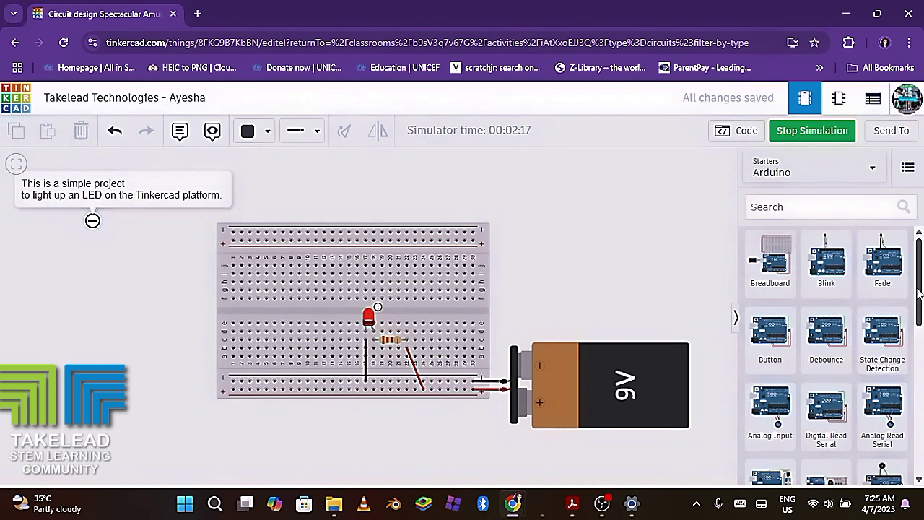
pyautogui.moveTo(919, 292)
pyautogui.mouseDown()
pyautogui.moveTo(919, 419)
pyautogui.moveTo(921, 288)
pyautogui.mouseUp()
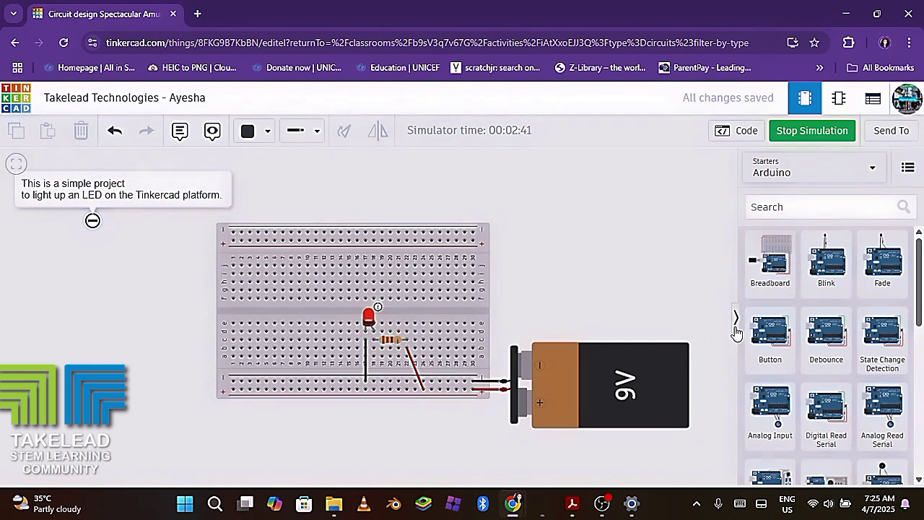
# Return the library to the basic components and find the small breadboard.
pyautogui.click(831, 180)
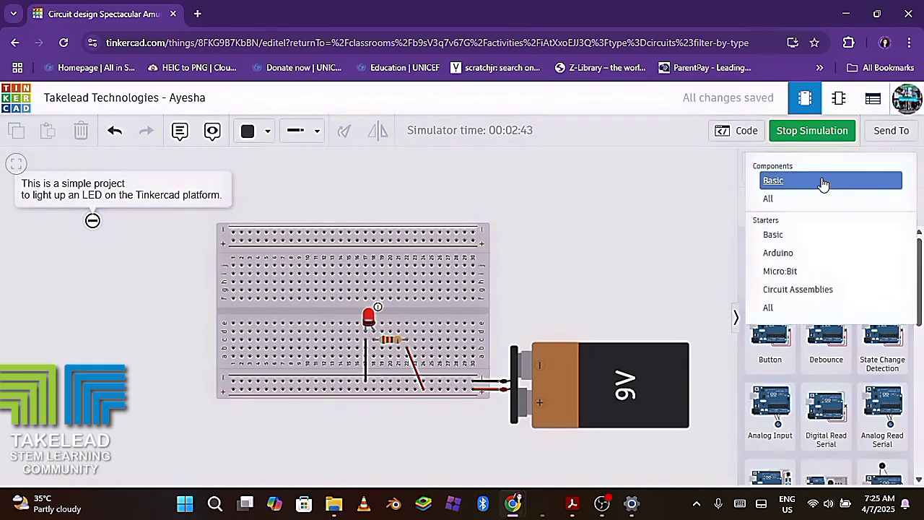
pyautogui.click(785, 182)
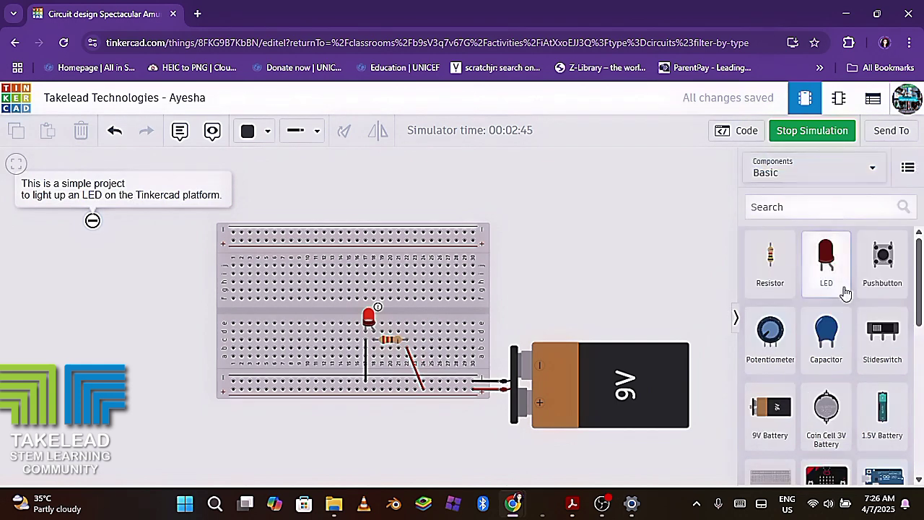
pyautogui.moveTo(921, 289); pyautogui.dragTo(921, 269)
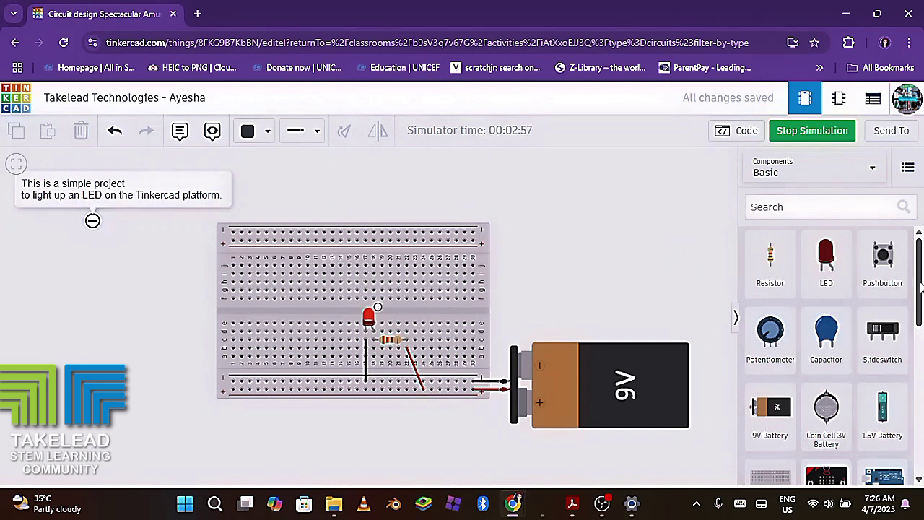
pyautogui.scroll(-3, 921, 287)
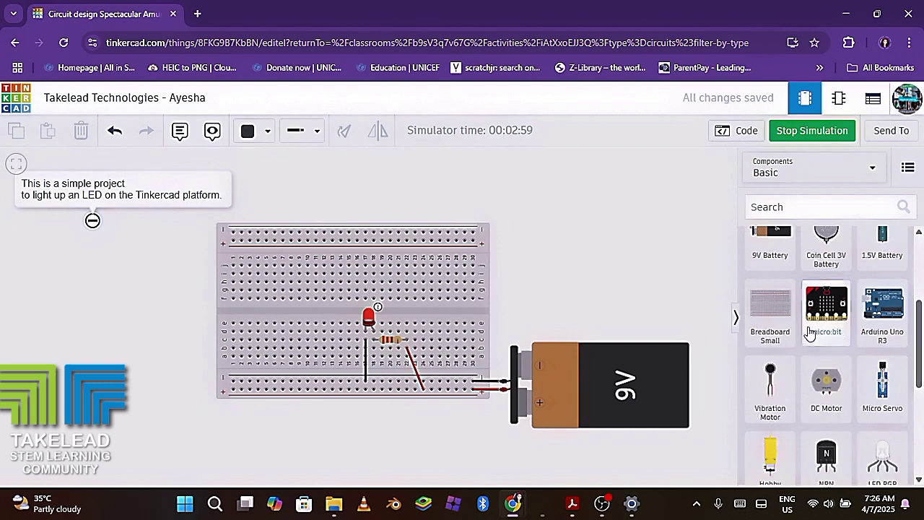
# Place an extra small breadboard above the battery and delete it, two times in a row.
pyautogui.moveTo(783, 319); pyautogui.dragTo(643, 229)
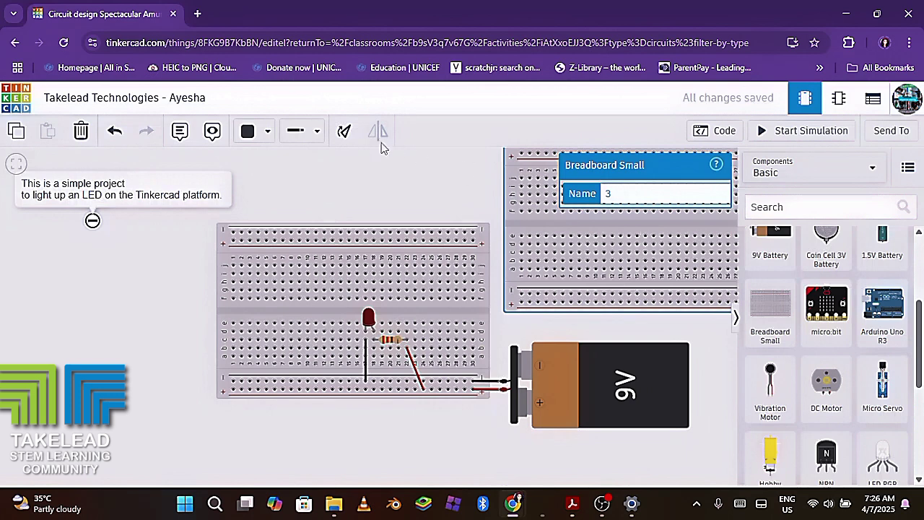
pyautogui.click(80, 132)
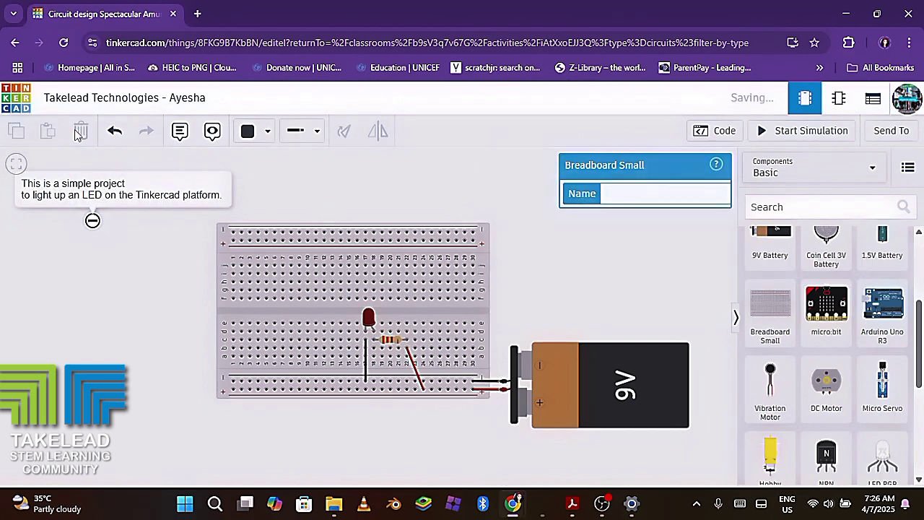
pyautogui.moveTo(920, 331); pyautogui.dragTo(919, 301)
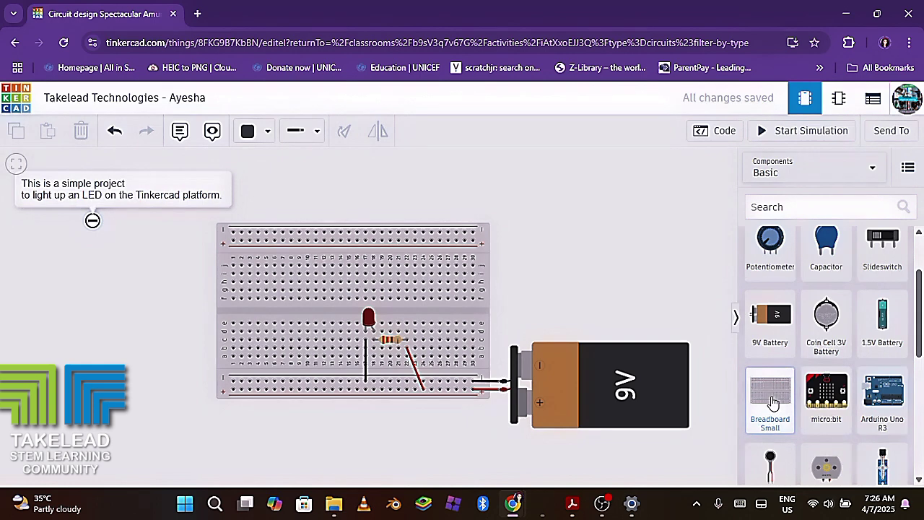
pyautogui.moveTo(774, 402); pyautogui.dragTo(653, 245)
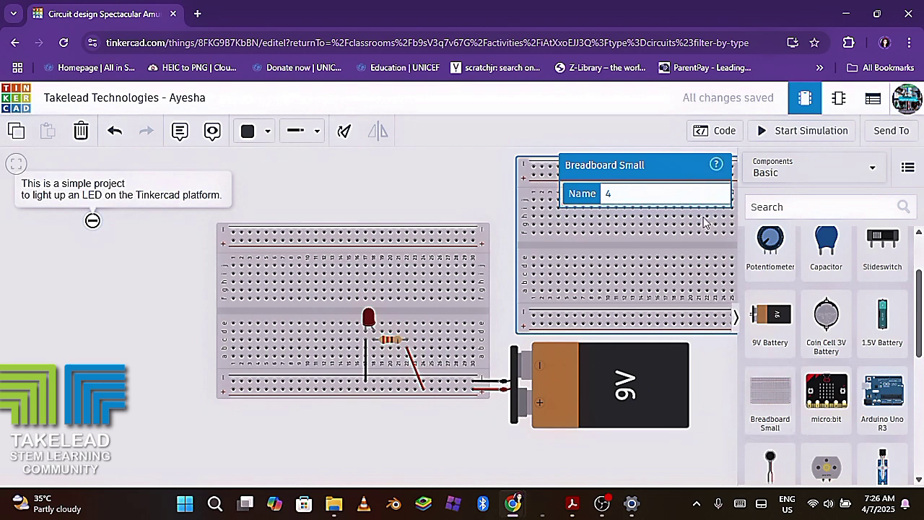
pyautogui.click(83, 135)
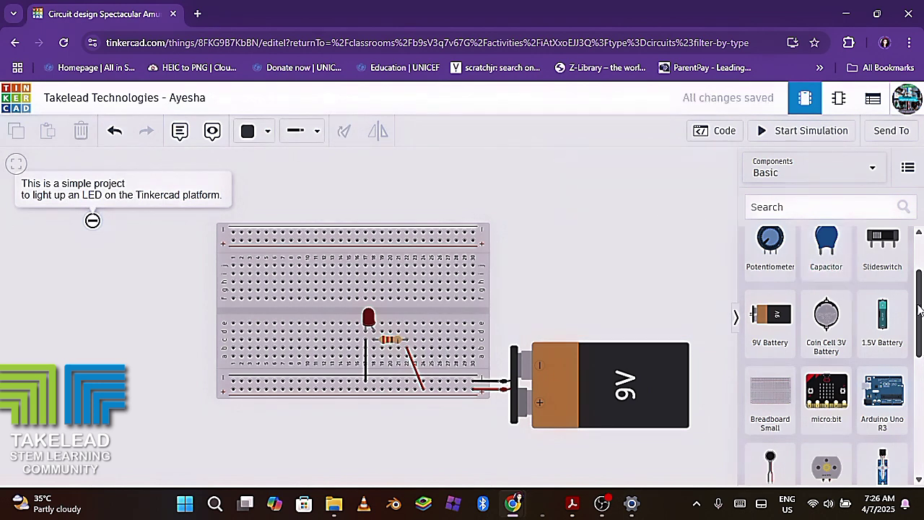
pyautogui.moveTo(919, 309); pyautogui.dragTo(922, 270)
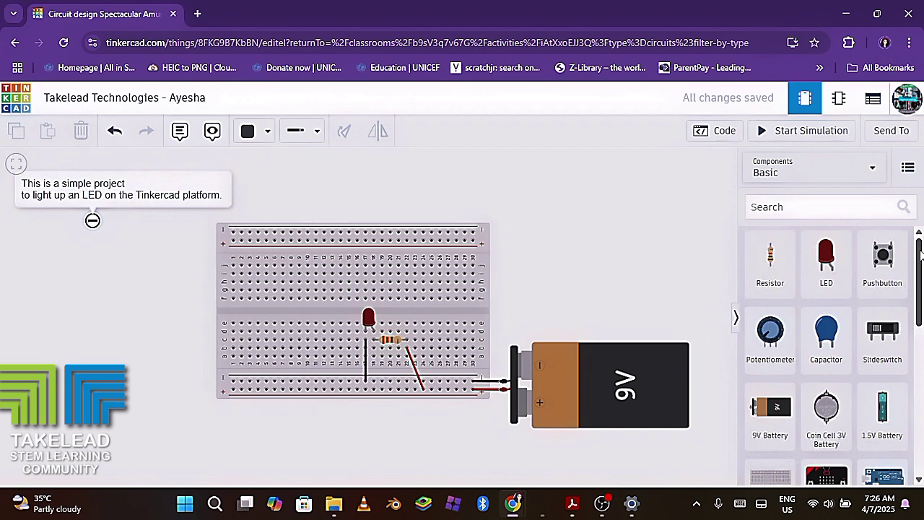
# List all components and try out a full-size breadboard and a mini breadboard in the workspace, deleting each one.
pyautogui.click(874, 169)
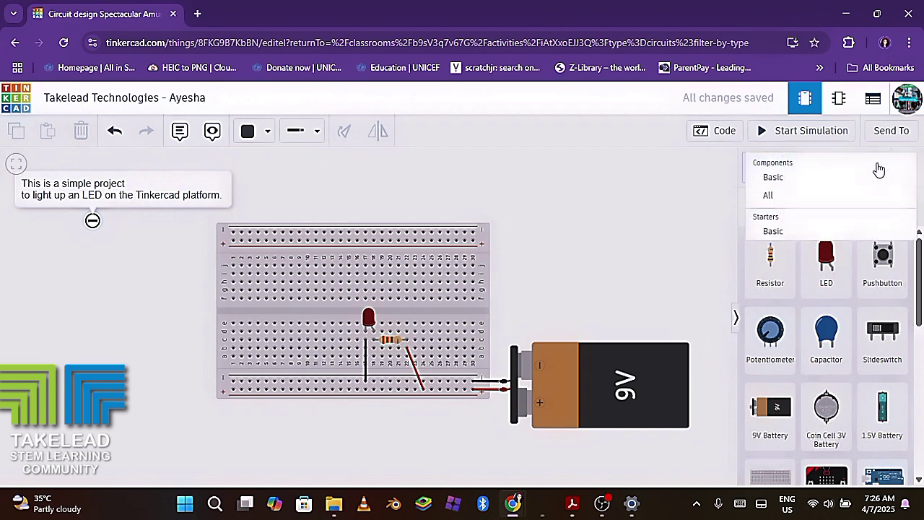
pyautogui.click(769, 200)
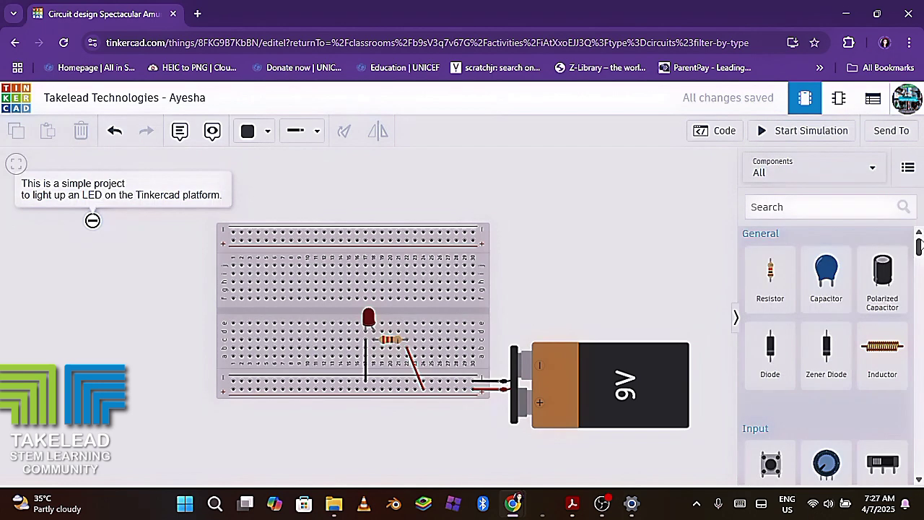
pyautogui.moveTo(920, 248); pyautogui.dragTo(919, 361)
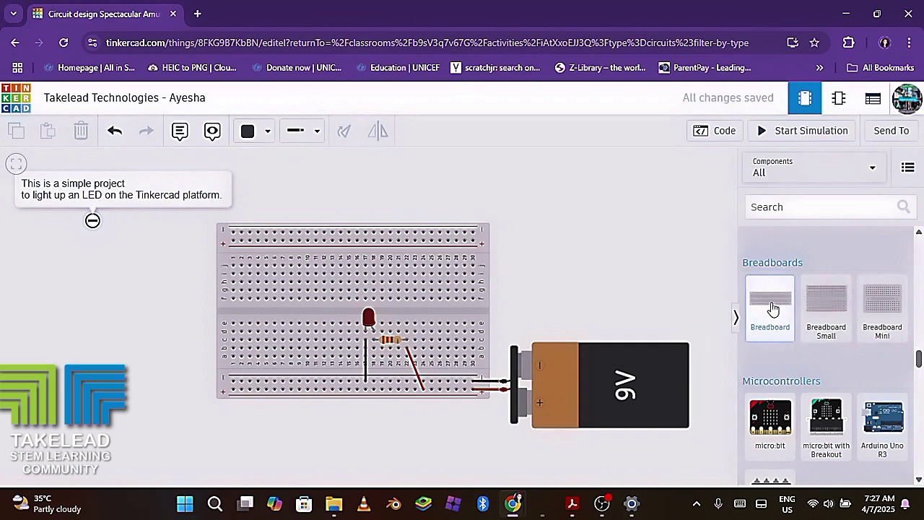
pyautogui.moveTo(772, 309); pyautogui.dragTo(410, 280)
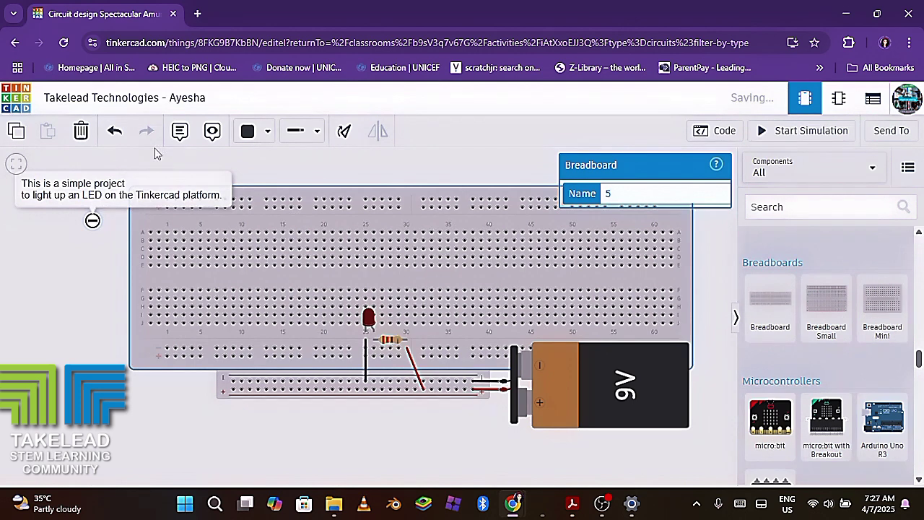
pyautogui.click(80, 132)
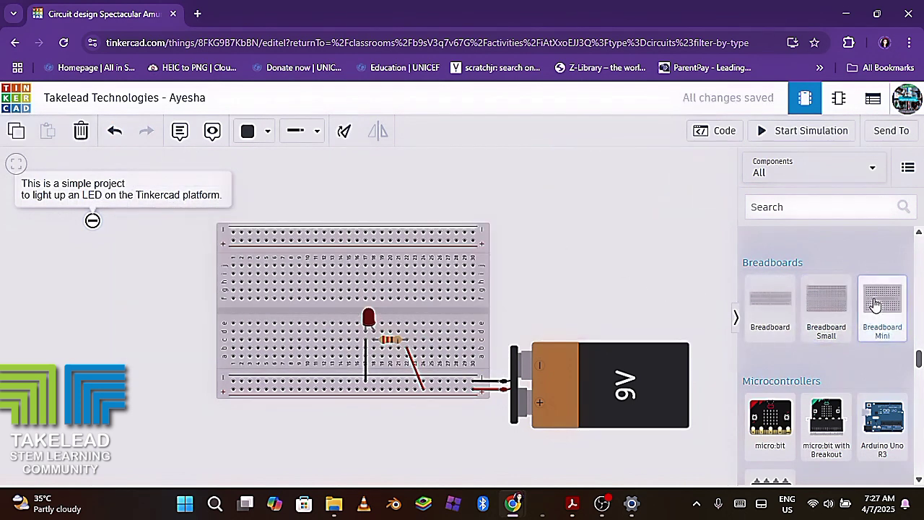
pyautogui.moveTo(875, 304); pyautogui.dragTo(599, 241)
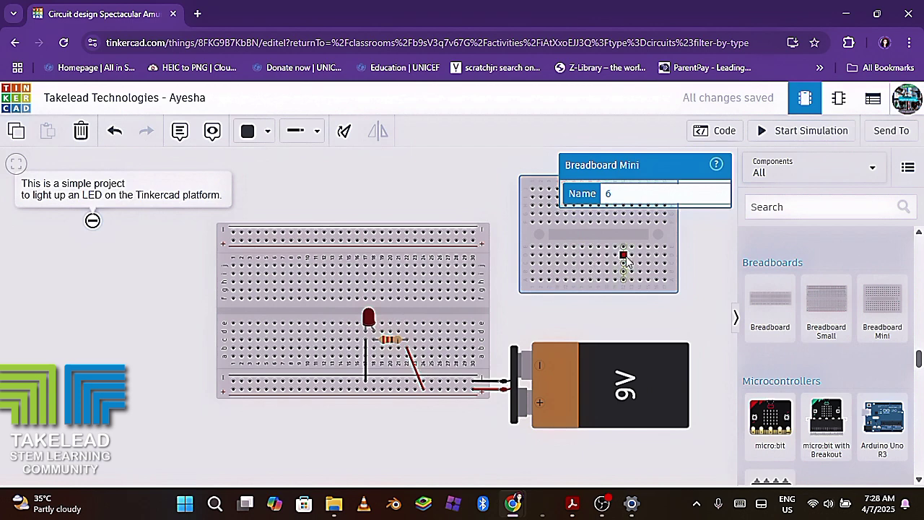
pyautogui.click(81, 132)
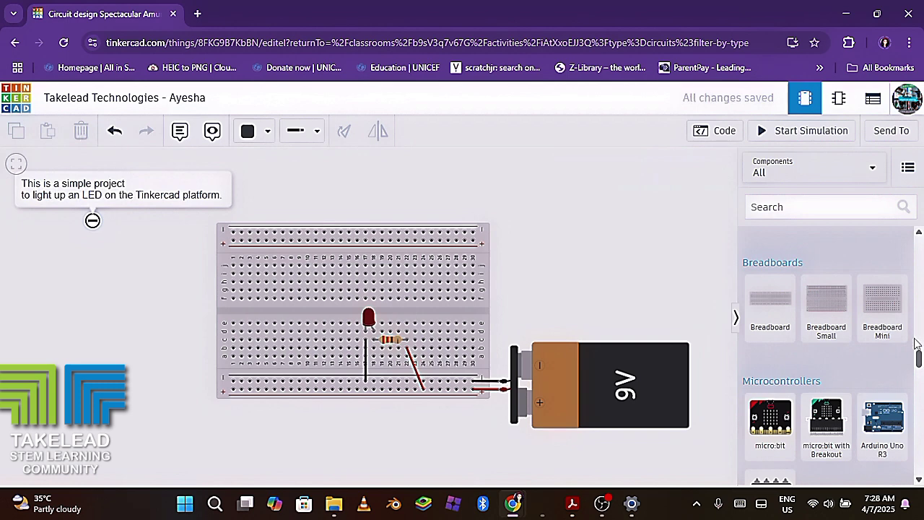
# Set the component library back to the basic components.
pyautogui.moveTo(920, 359); pyautogui.dragTo(850, 171)
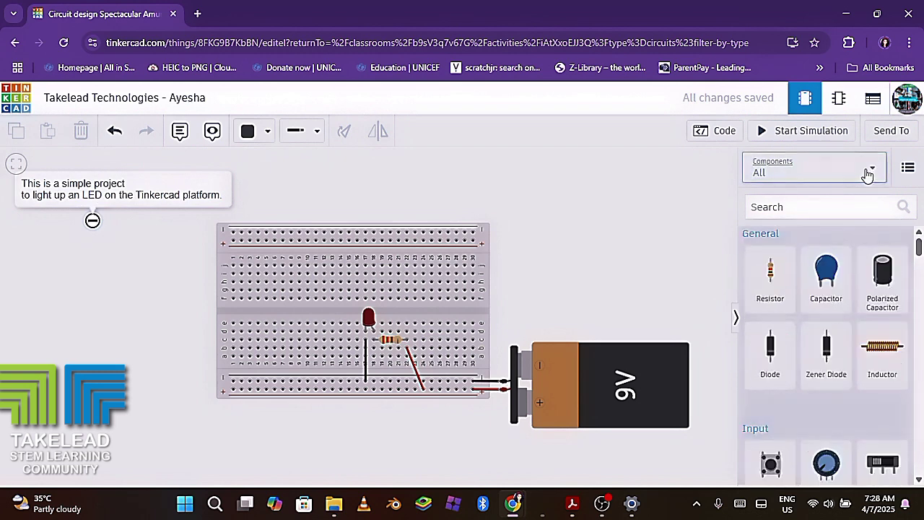
pyautogui.click(866, 174)
pyautogui.click(793, 185)
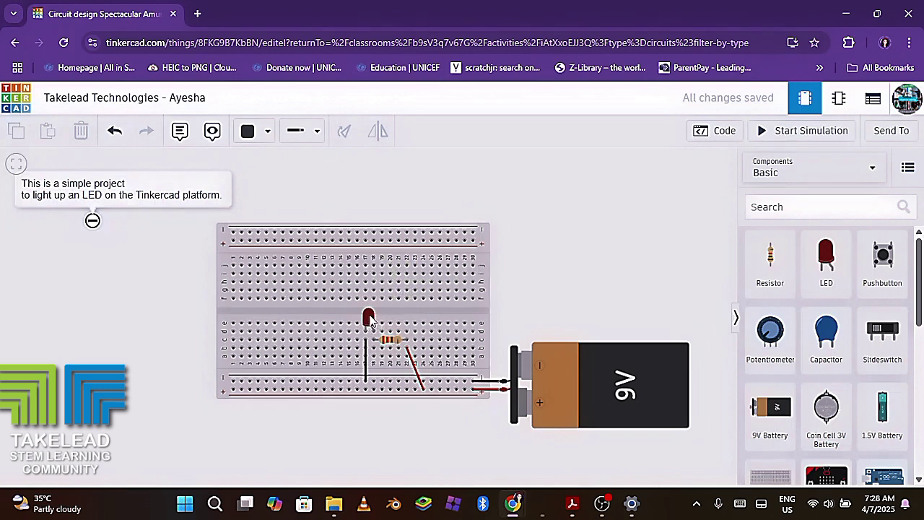
# Shift the LED slightly up toward the breadboard's centre channel, and run the circuit simulation briefly before stopping it.
pyautogui.moveTo(369, 319); pyautogui.dragTo(368, 309)
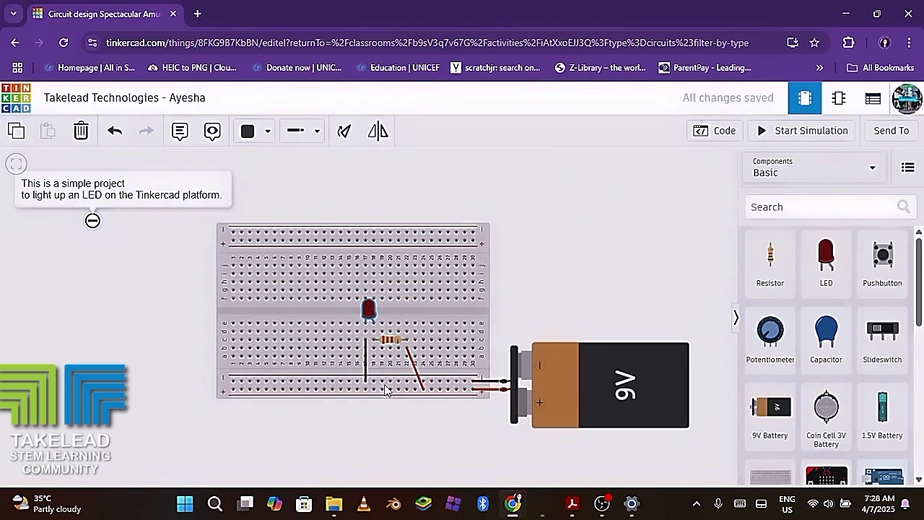
pyautogui.click(770, 130)
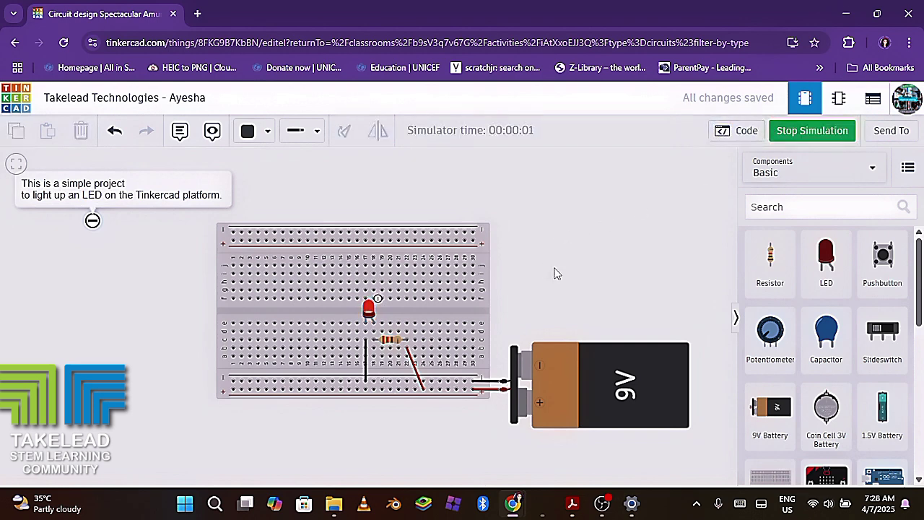
pyautogui.click(800, 137)
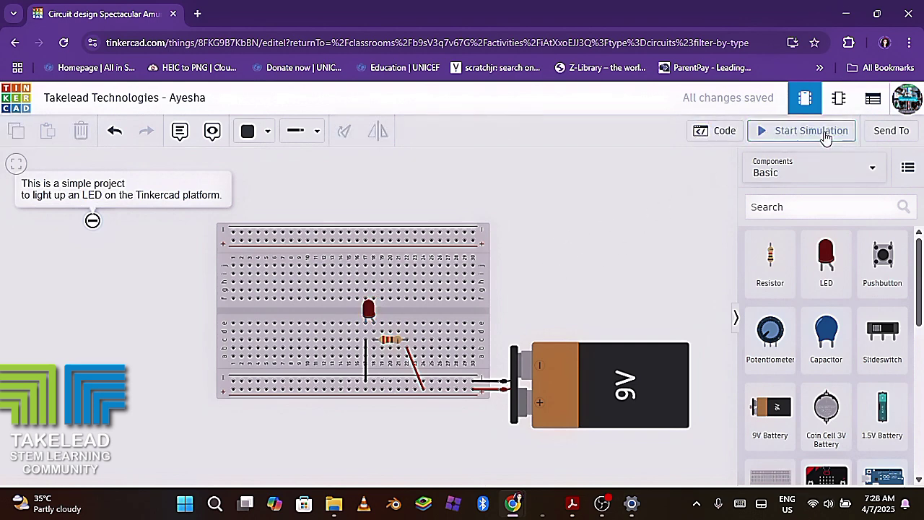
# Download a picture of the circuit design and check the saved PNG in the browser's download list.
pyautogui.click(892, 133)
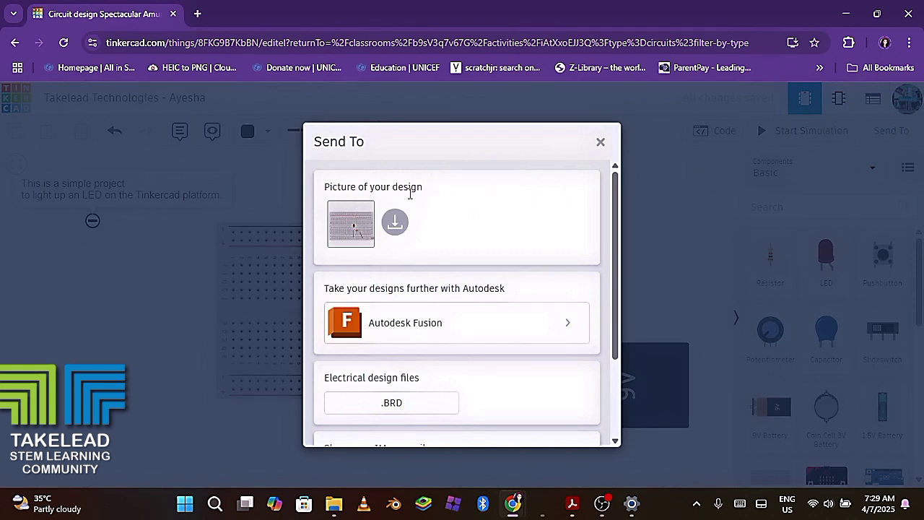
pyautogui.click(395, 228)
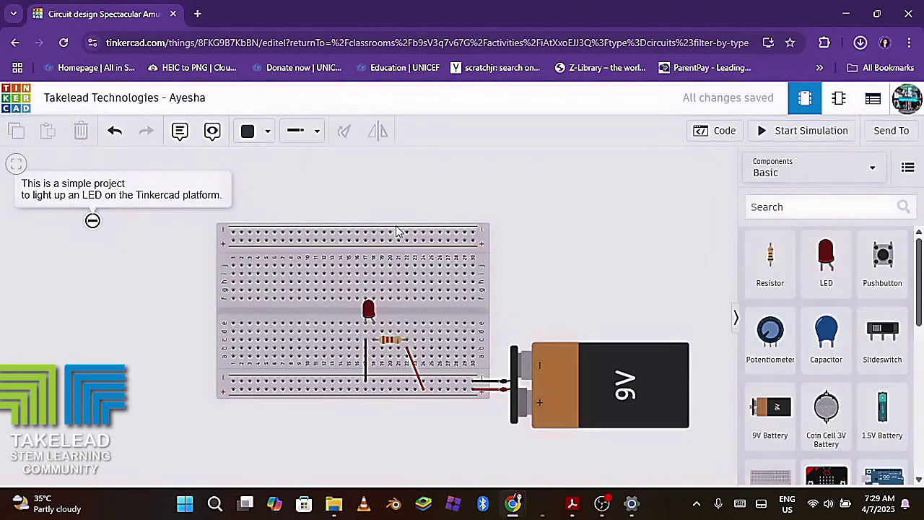
pyautogui.click(859, 43)
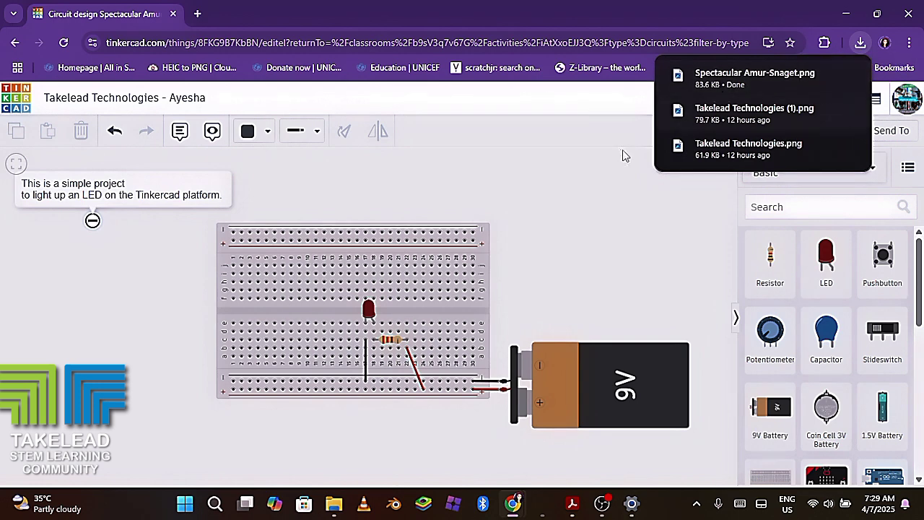
pyautogui.click(646, 203)
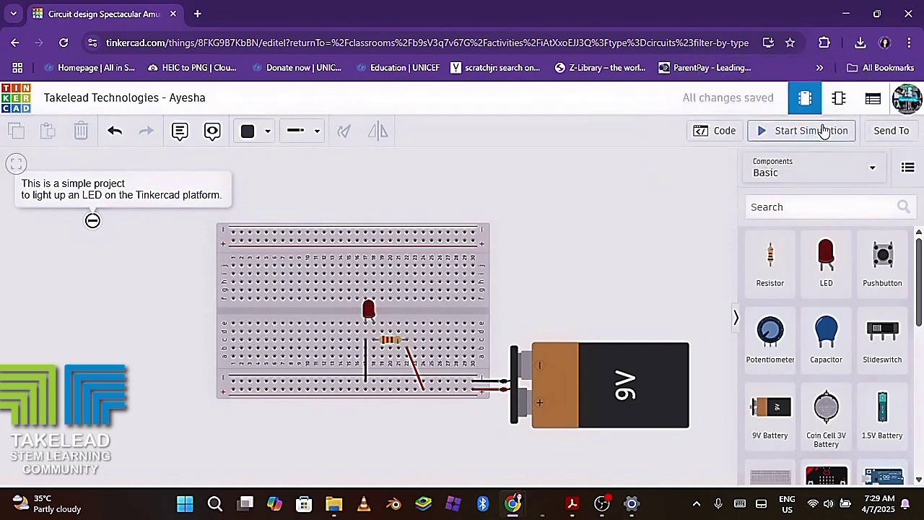
# Review the design's sending options, from the picture download and Autodesk Fusion to the .BRD file and inviting people.
pyautogui.click(889, 131)
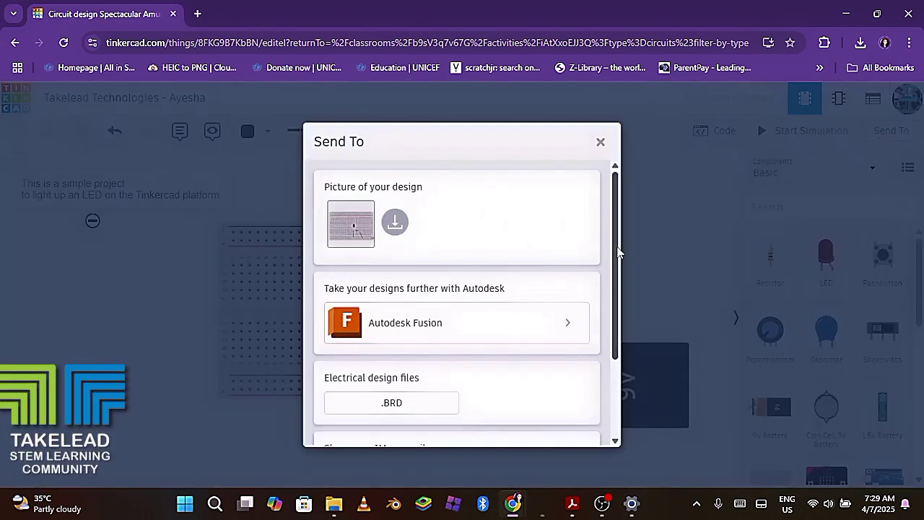
pyautogui.moveTo(617, 252); pyautogui.dragTo(617, 326)
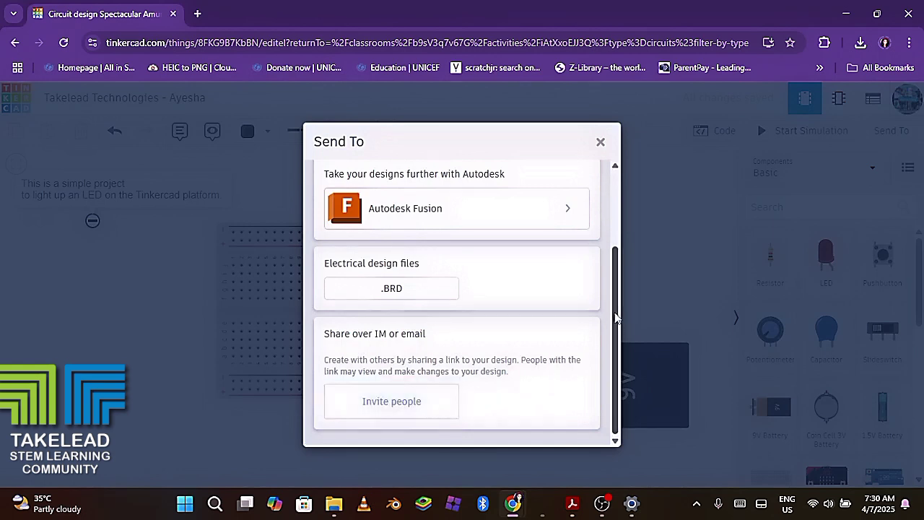
pyautogui.moveTo(616, 318); pyautogui.dragTo(612, 251)
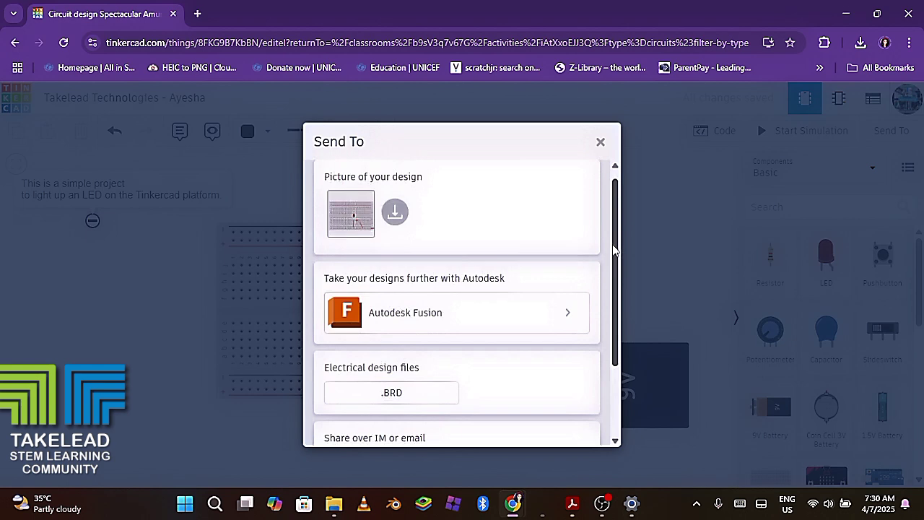